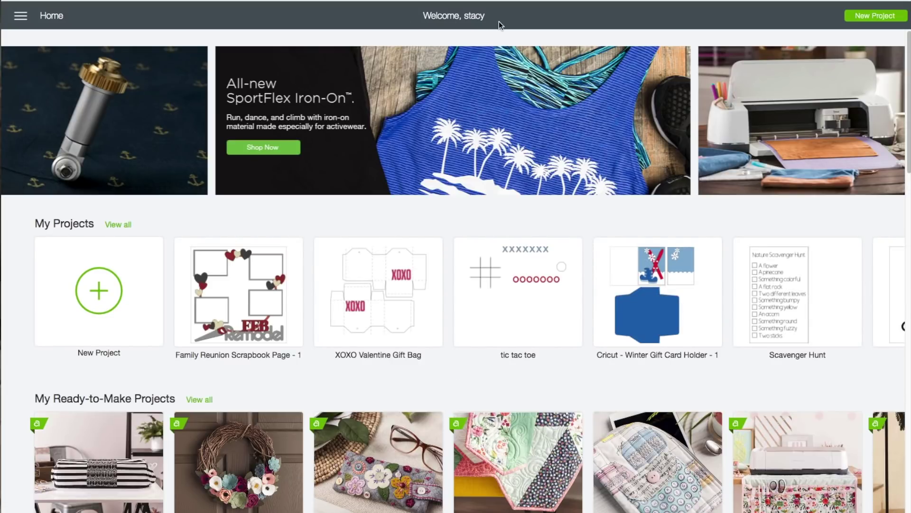
Step: Open the full Cricut Access project list and switch the project category to Photo Memories
{"action": "scroll", "coordinate": [506, 285], "scroll_direction": "down", "scroll_amount": 7}
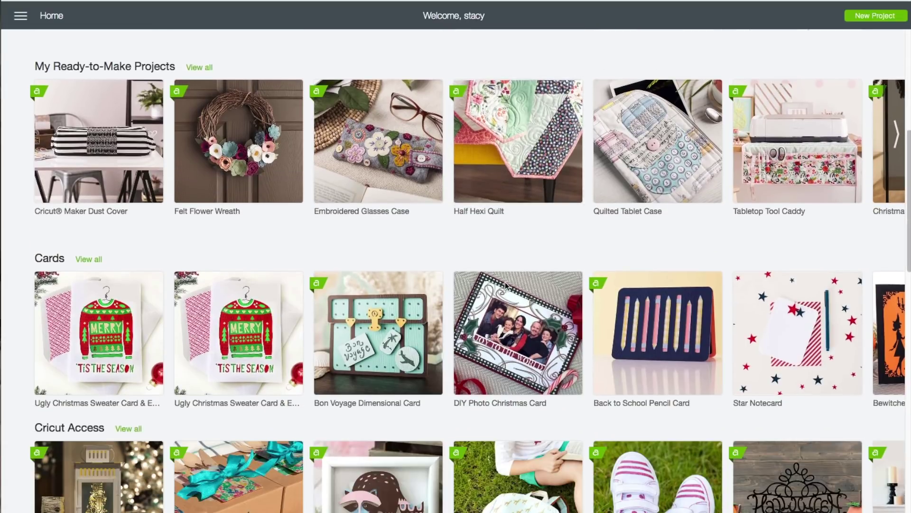
{"action": "scroll", "coordinate": [506, 285], "scroll_direction": "down", "scroll_amount": 3}
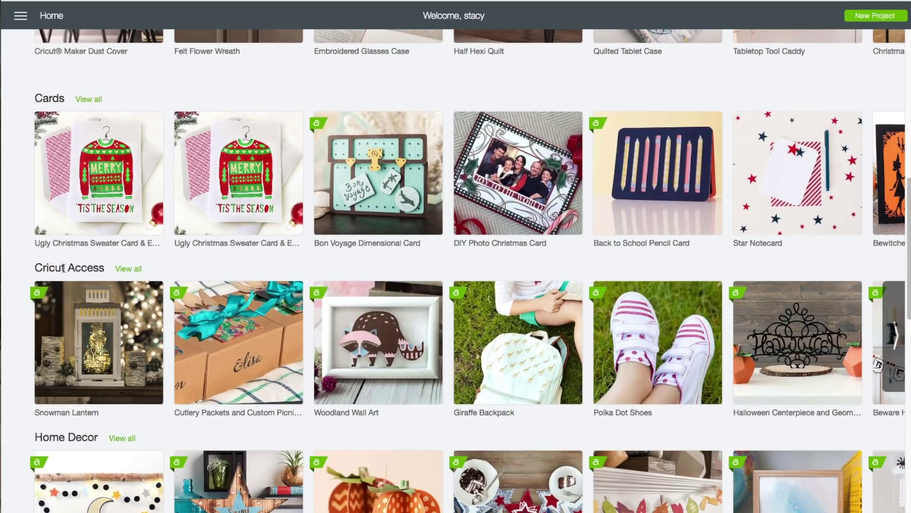
{"action": "left_click", "coordinate": [129, 269]}
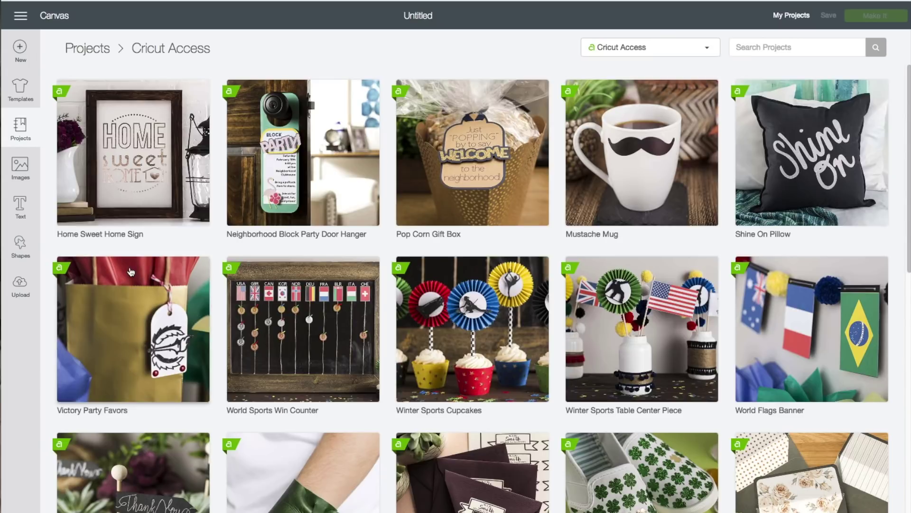
{"action": "left_click", "coordinate": [631, 53]}
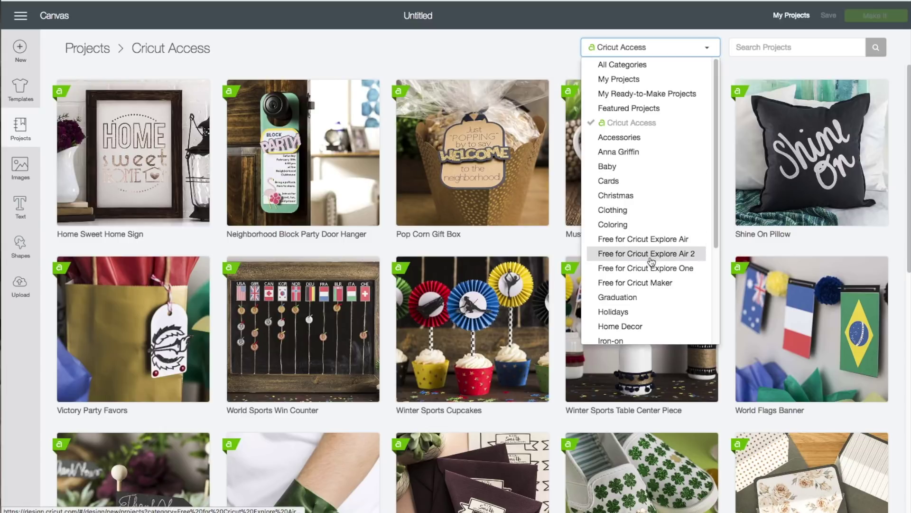
{"action": "scroll", "coordinate": [647, 260], "scroll_direction": "down", "scroll_amount": 3}
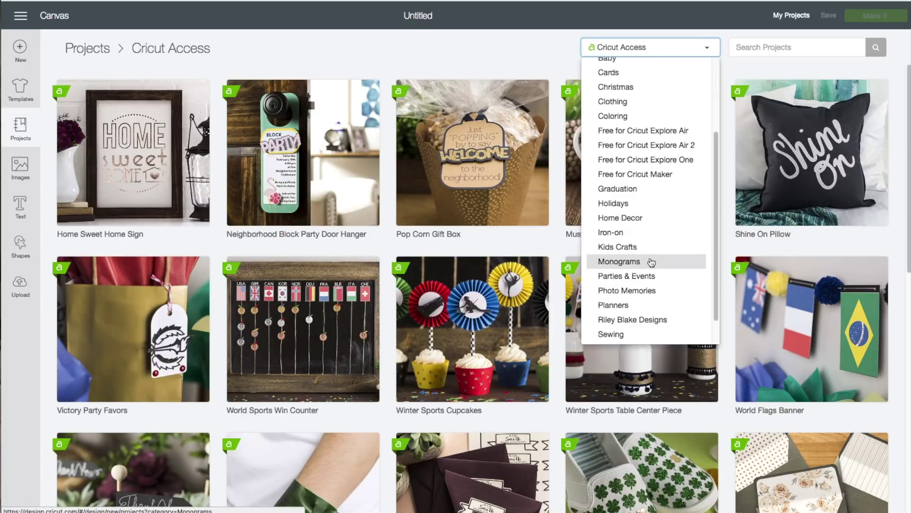
{"action": "left_click", "coordinate": [636, 290]}
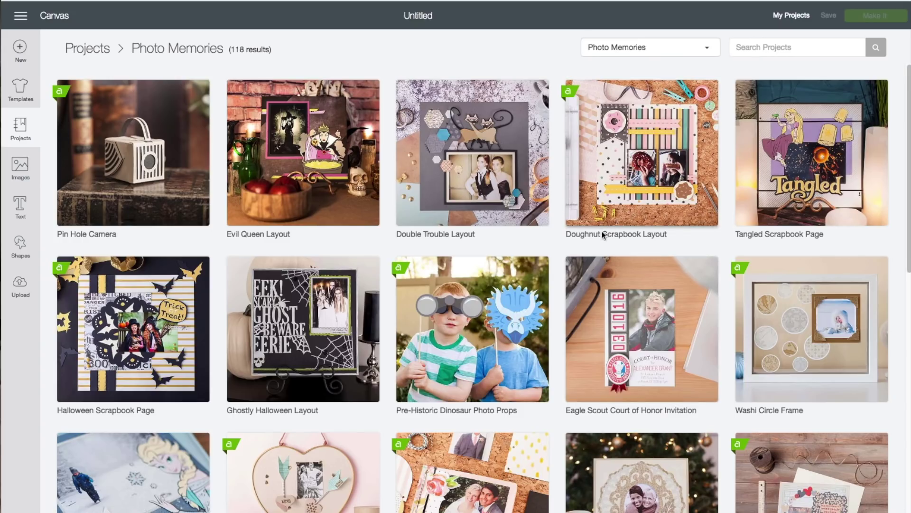
Step: Find the Family Reunion Scrapbook Page project and open it on the canvas for customizing
{"action": "scroll", "coordinate": [601, 230], "scroll_direction": "down", "scroll_amount": 2}
{"action": "scroll", "coordinate": [601, 231], "scroll_direction": "down", "scroll_amount": 4}
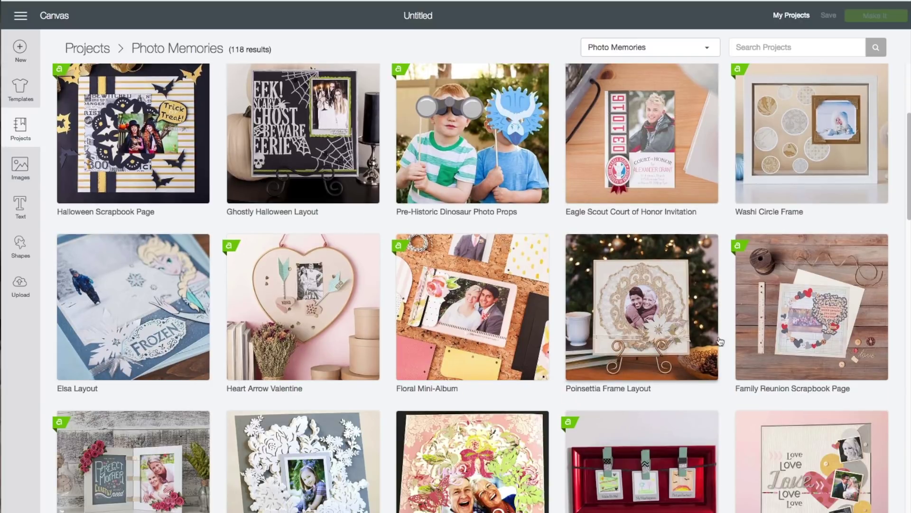
{"action": "left_click", "coordinate": [789, 330]}
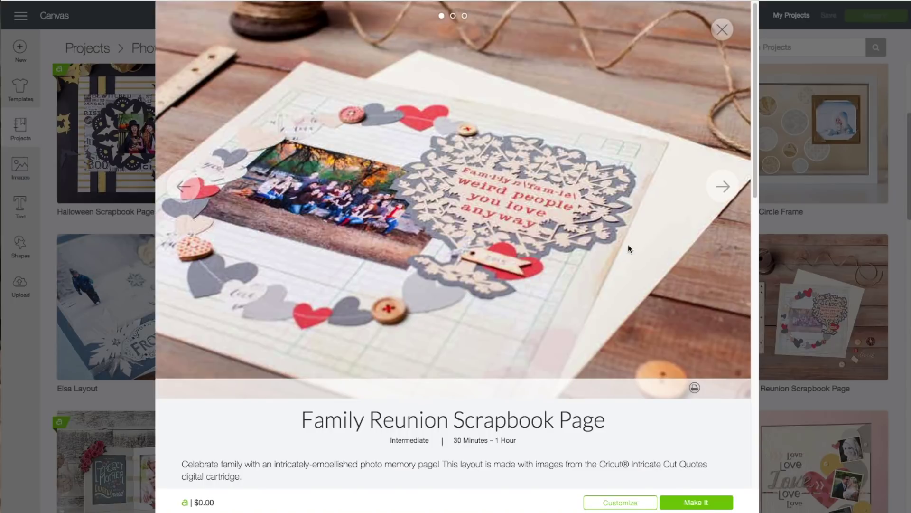
{"action": "left_click", "coordinate": [607, 500]}
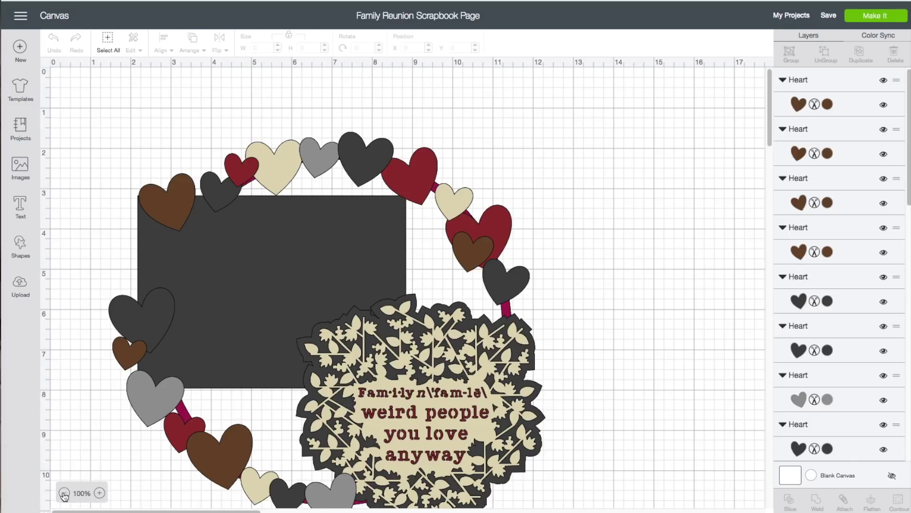
Step: Add a square shape sized 12 by 12 inches and place it beside the heart layout
{"action": "left_click", "coordinate": [64, 493]}
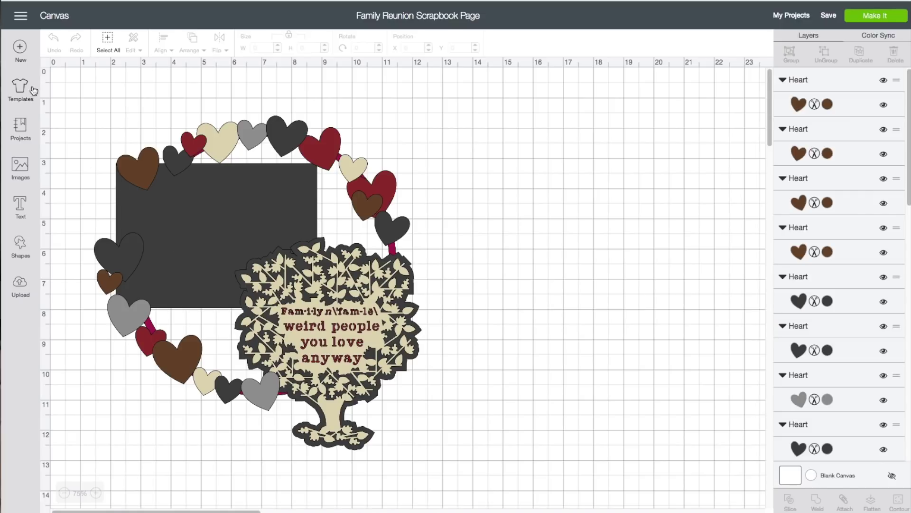
{"action": "left_click", "coordinate": [20, 245]}
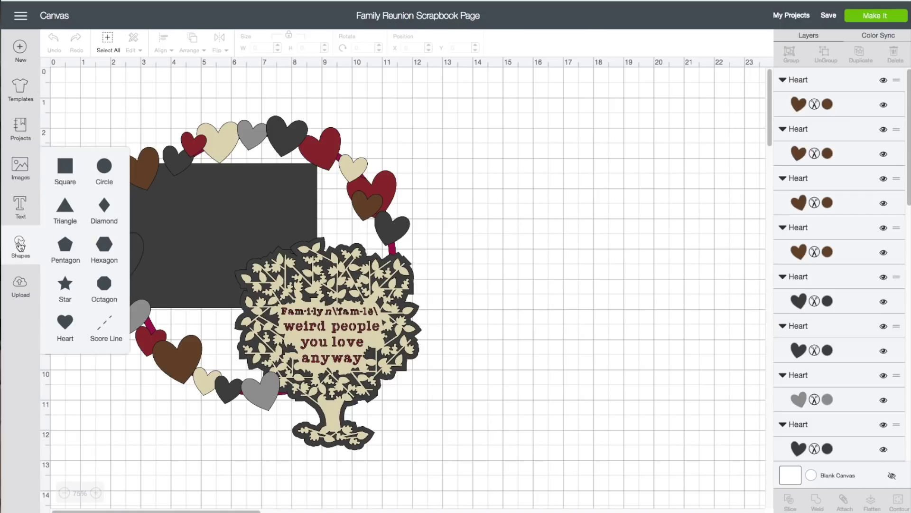
{"action": "left_click", "coordinate": [65, 169]}
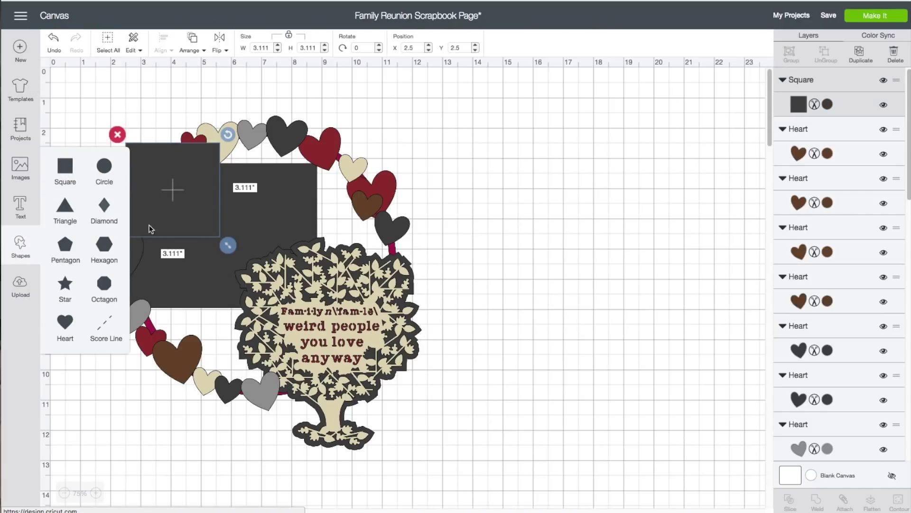
{"action": "left_click_drag", "start_coordinate": [186, 199], "coordinate": [445, 240]}
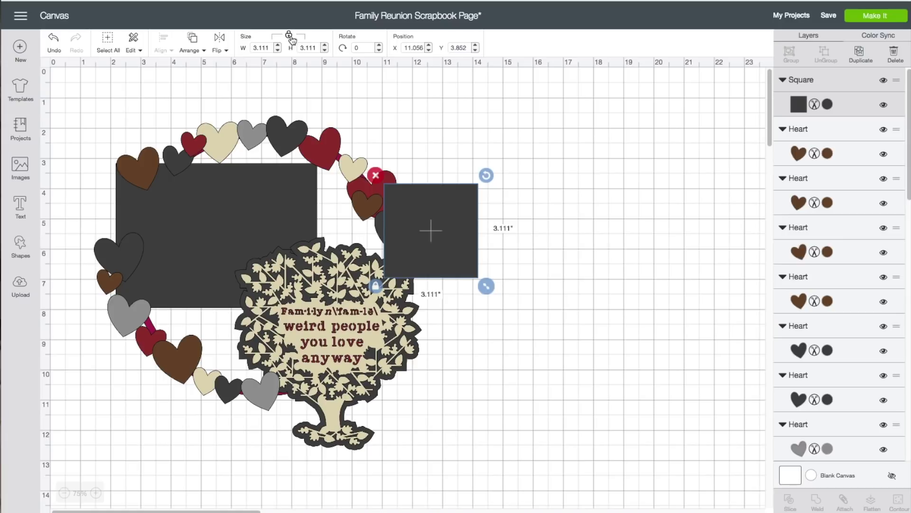
{"action": "left_click", "coordinate": [264, 47]}
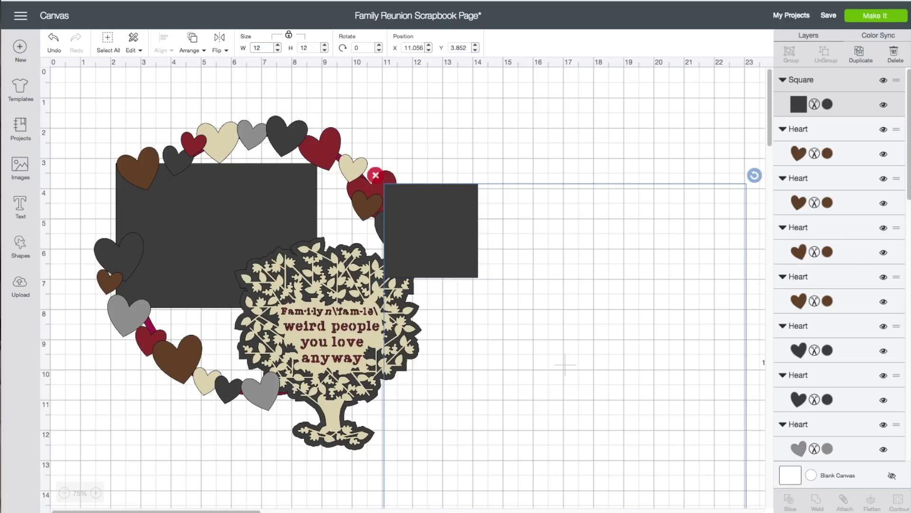
{"action": "left_click_drag", "start_coordinate": [509, 249], "coordinate": [482, 178]}
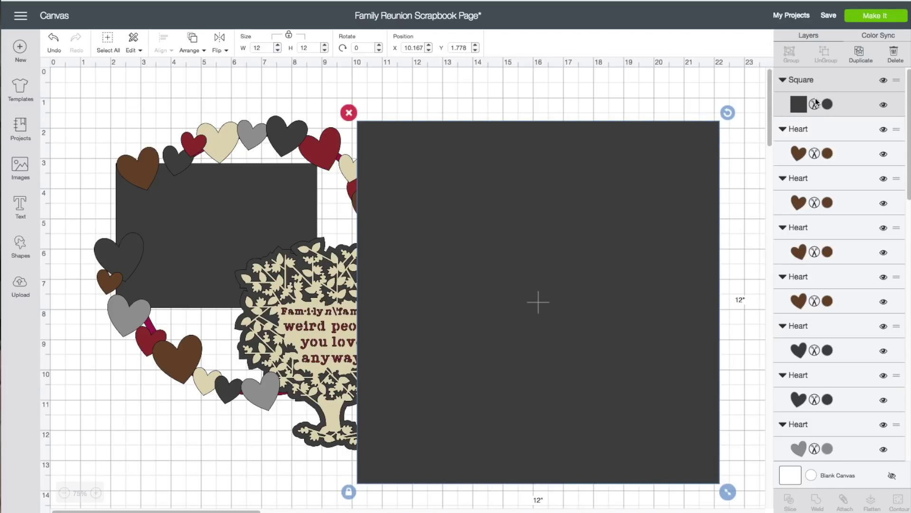
Step: Change the 12-inch square's color to white (#FFFFFF)
{"action": "left_click", "coordinate": [799, 104]}
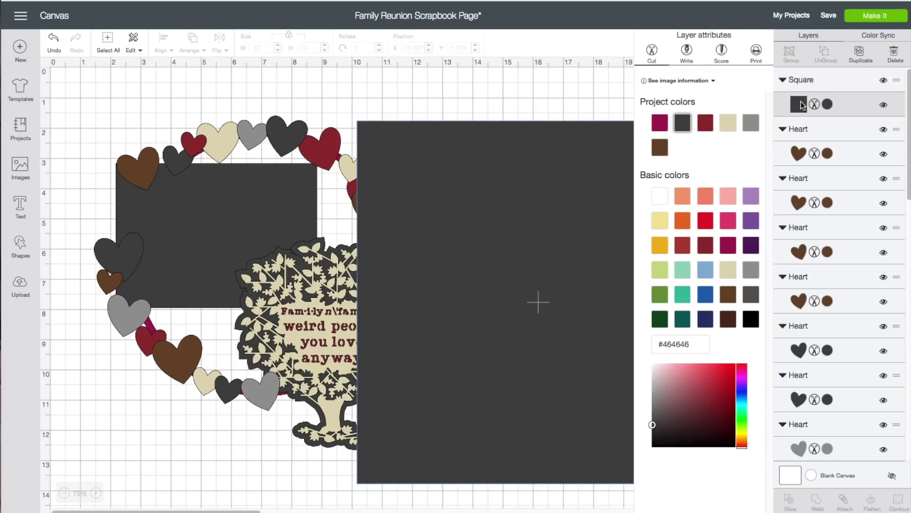
{"action": "left_click", "coordinate": [657, 204]}
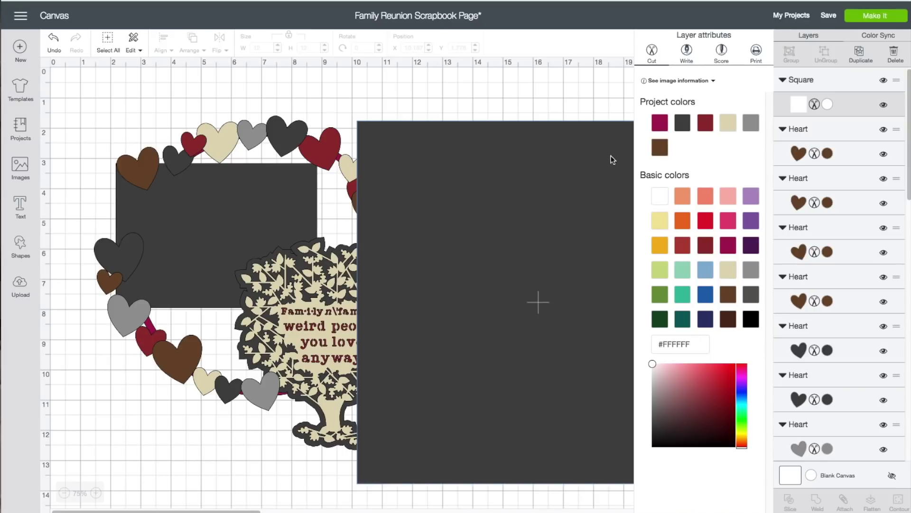
{"action": "left_click", "coordinate": [613, 158]}
Step: Send the white square to the back and position it behind the heart layout as the page background
{"action": "right_click", "coordinate": [568, 169]}
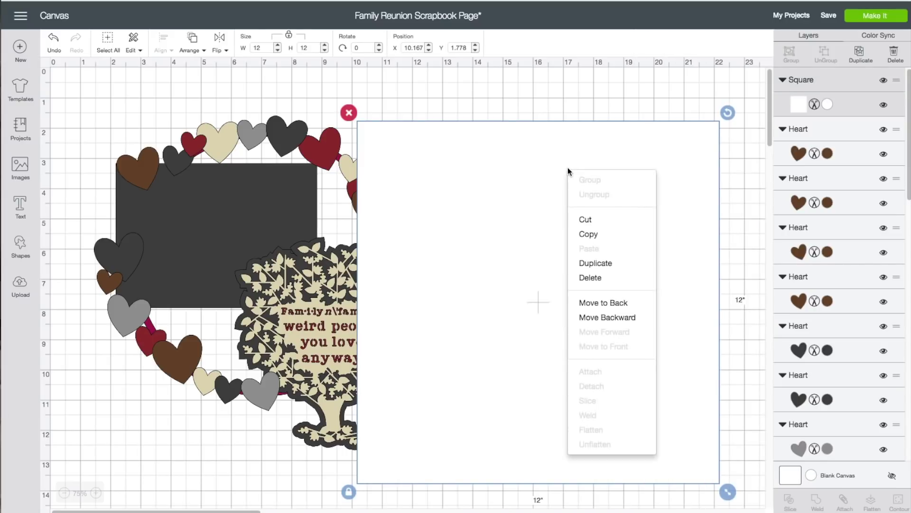
{"action": "left_click", "coordinate": [603, 303]}
{"action": "left_click_drag", "start_coordinate": [667, 214], "coordinate": [389, 193]}
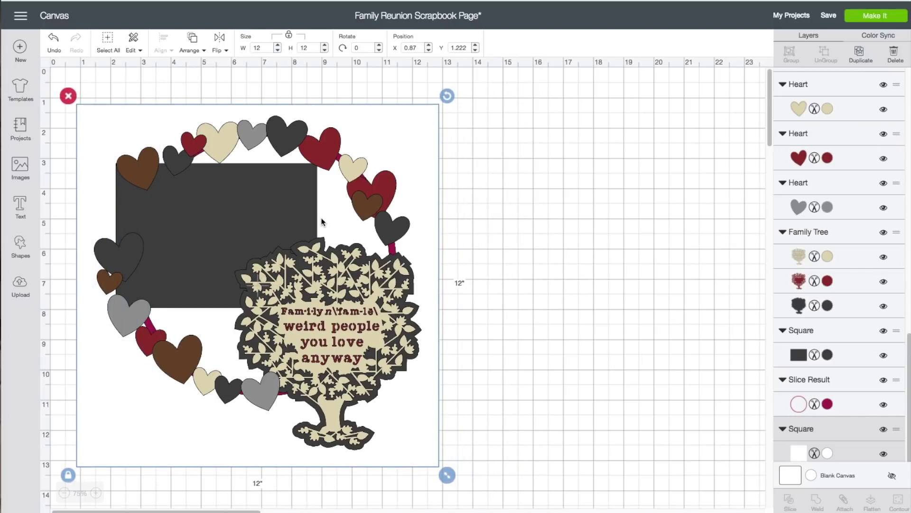
Step: Delete the family tree image and the large dark rectangle from the page
{"action": "left_click_drag", "start_coordinate": [328, 275], "coordinate": [362, 283]}
{"action": "left_click", "coordinate": [261, 239]}
{"action": "left_click_drag", "start_coordinate": [260, 240], "coordinate": [350, 298]}
{"action": "left_click", "coordinate": [202, 213]}
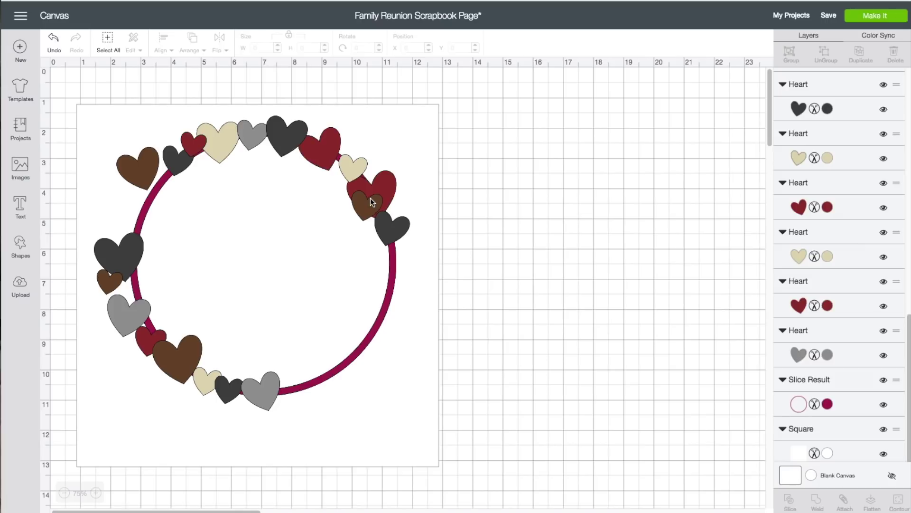
Step: Move the red, dark, grey and cream hearts off the page onto the empty canvas beside it
{"action": "left_click_drag", "start_coordinate": [382, 188], "coordinate": [657, 125]}
{"action": "left_click_drag", "start_coordinate": [387, 231], "coordinate": [590, 129]}
{"action": "left_click_drag", "start_coordinate": [359, 160], "coordinate": [554, 125]}
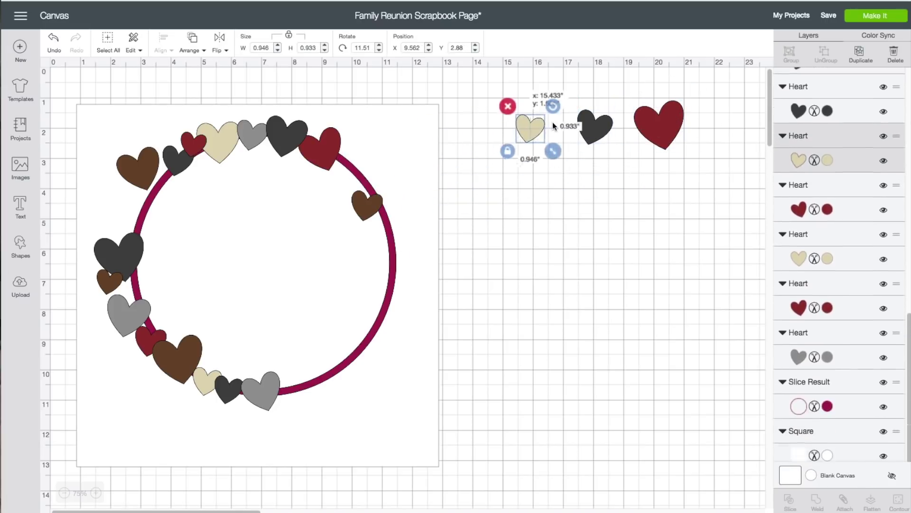
{"action": "left_click_drag", "start_coordinate": [340, 152], "coordinate": [536, 136]}
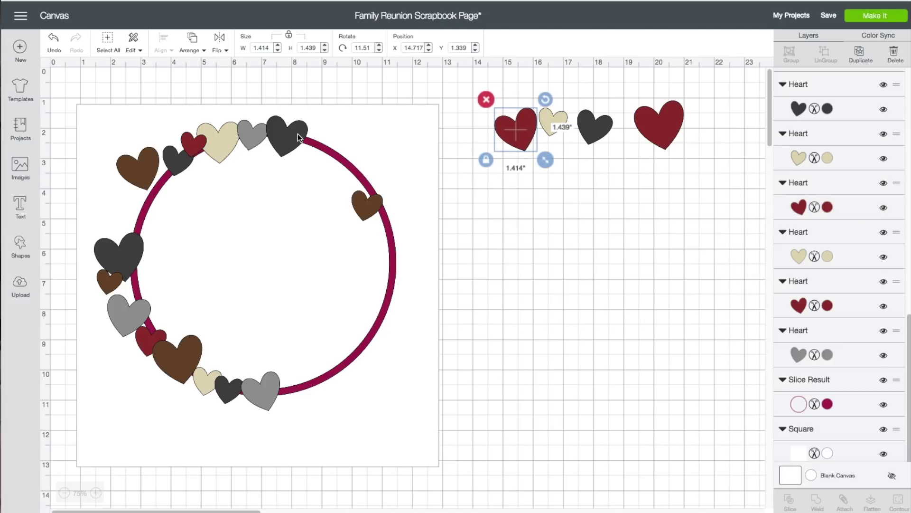
{"action": "left_click_drag", "start_coordinate": [298, 138], "coordinate": [500, 140]}
{"action": "left_click_drag", "start_coordinate": [252, 136], "coordinate": [536, 159]}
{"action": "left_click_drag", "start_coordinate": [219, 142], "coordinate": [564, 143]}
{"action": "left_click_drag", "start_coordinate": [194, 143], "coordinate": [530, 134]}
{"action": "left_click_drag", "start_coordinate": [177, 159], "coordinate": [579, 151]}
{"action": "left_click_drag", "start_coordinate": [142, 251], "coordinate": [524, 160]}
{"action": "left_click_drag", "start_coordinate": [142, 311], "coordinate": [511, 185]}
{"action": "left_click_drag", "start_coordinate": [158, 340], "coordinate": [542, 173]}
{"action": "left_click_drag", "start_coordinate": [274, 399], "coordinate": [617, 205]}
{"action": "left_click_drag", "start_coordinate": [236, 386], "coordinate": [489, 242]}
{"action": "left_click_drag", "start_coordinate": [209, 382], "coordinate": [532, 213]}
Step: Delete the brown hearts remaining on and around the ring
{"action": "left_click", "coordinate": [353, 205]}
{"action": "key", "text": "Delete"}
{"action": "left_click", "coordinate": [284, 233]}
{"action": "key", "text": "Delete"}
{"action": "left_click", "coordinate": [140, 167]}
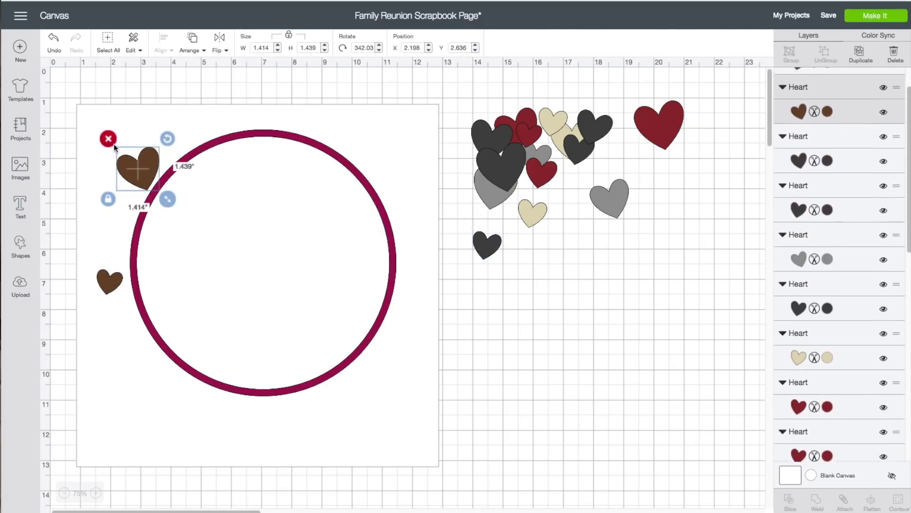
{"action": "key", "text": "Delete"}
{"action": "left_click", "coordinate": [103, 279]}
{"action": "key", "text": "Delete"}
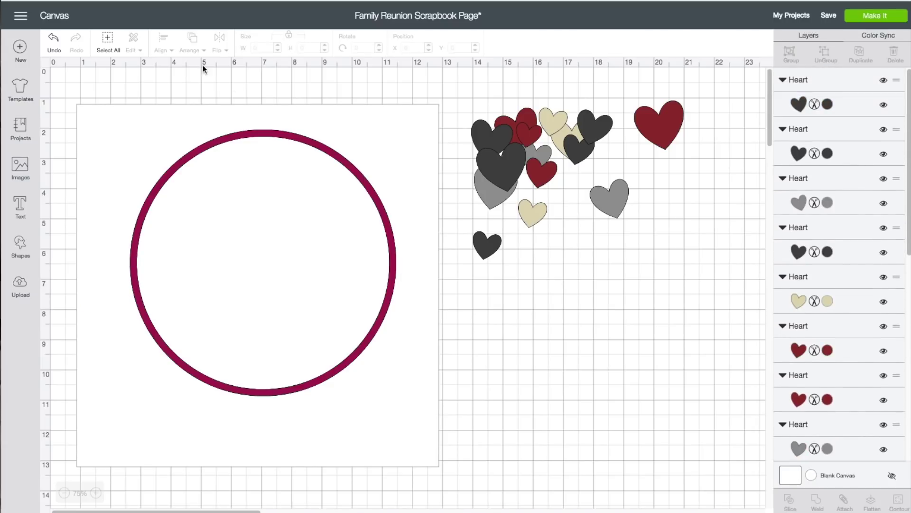
Step: Add a new square shape and place it inside the ring on the page
{"action": "left_click", "coordinate": [20, 242]}
{"action": "left_click", "coordinate": [66, 167]}
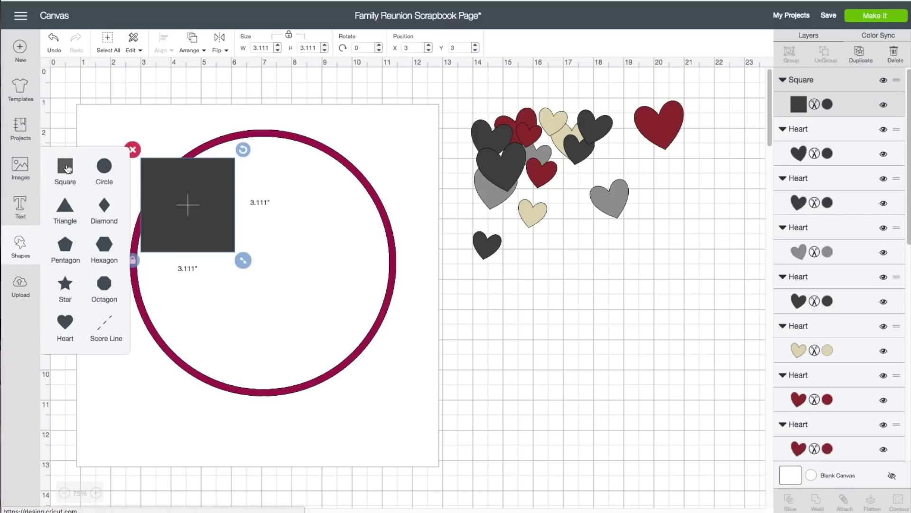
{"action": "left_click_drag", "start_coordinate": [185, 204], "coordinate": [267, 248]}
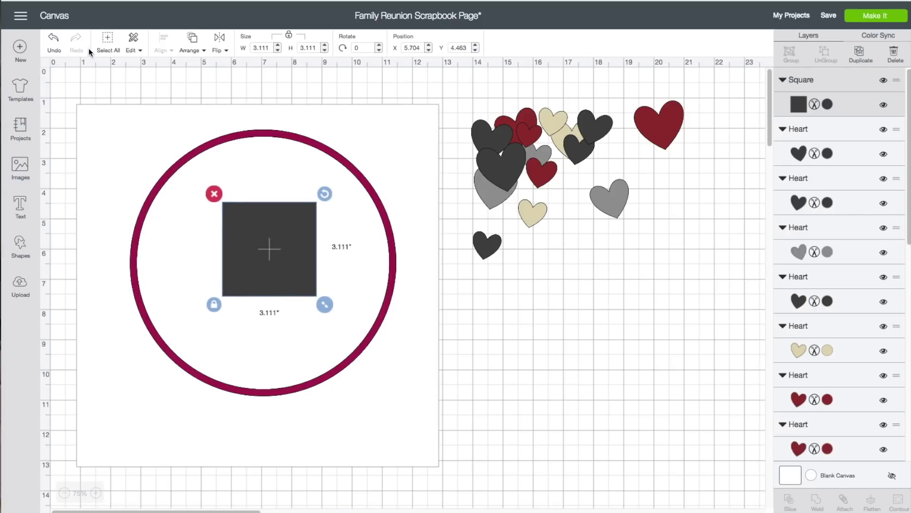
Step: Unlock the new square's proportions and set its width to 4.25 inches and height to 3.25 inches
{"action": "left_click", "coordinate": [288, 37]}
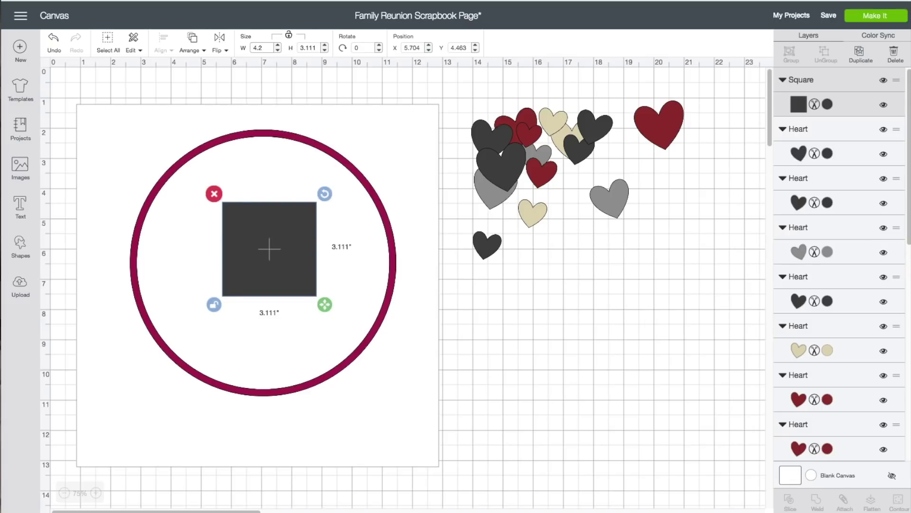
{"action": "key", "text": "Return"}
{"action": "double_click", "coordinate": [318, 48]}
{"action": "type", "text": "3.2"}
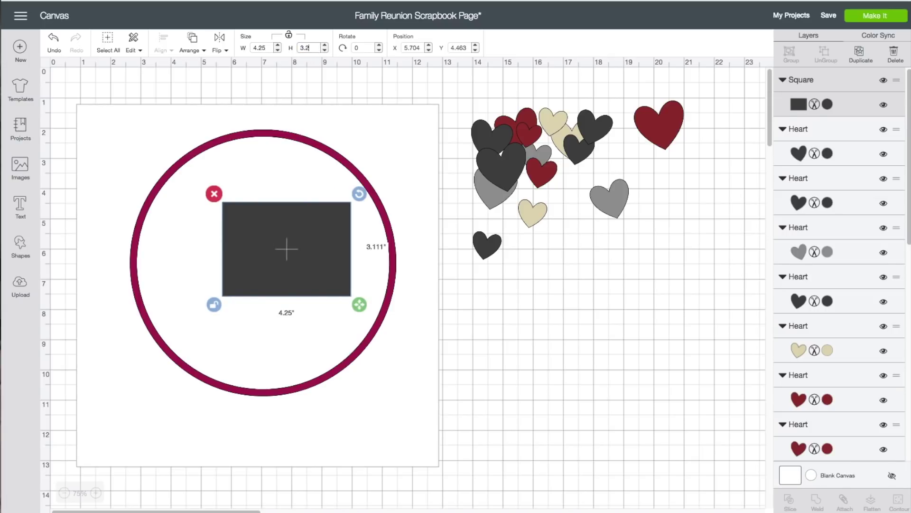
{"action": "type", "text": "5"}
{"action": "key", "text": "Return"}
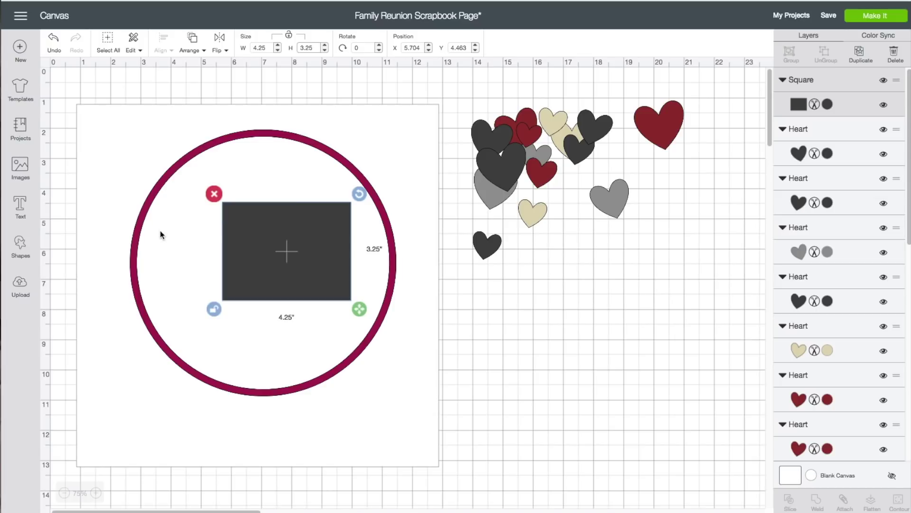
Step: Move the 4.25 by 3.25 inch rectangle off the page and sync its color to the grey hearts
{"action": "left_click_drag", "start_coordinate": [292, 254], "coordinate": [501, 355]}
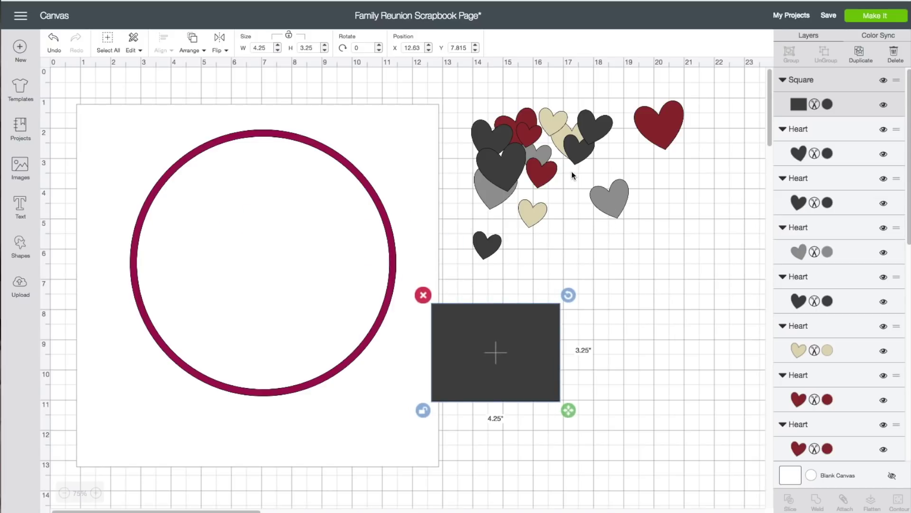
{"action": "left_click", "coordinate": [876, 36]}
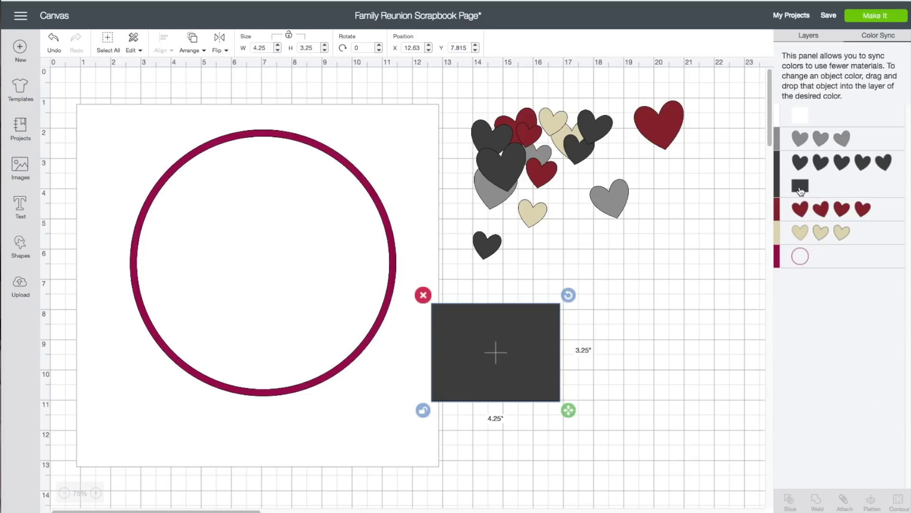
{"action": "left_click_drag", "start_coordinate": [801, 189], "coordinate": [804, 142]}
Step: Delete the grey hearts, moving the small red heart overlapping them out of the pile
{"action": "mouse_move", "coordinate": [617, 203]}
{"action": "left_mouse_down"}
{"action": "mouse_move", "coordinate": [505, 209]}
{"action": "mouse_move", "coordinate": [602, 199]}
{"action": "left_mouse_up"}
{"action": "left_click", "coordinate": [572, 165]}
{"action": "left_click_drag", "start_coordinate": [544, 174], "coordinate": [571, 192]}
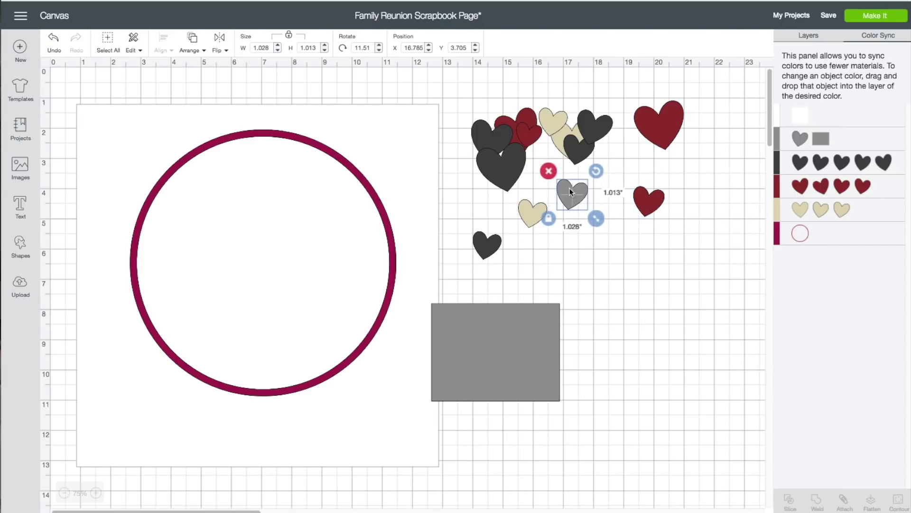
{"action": "left_click", "coordinate": [549, 172]}
Step: Move the grey rectangle up below the hearts and duplicate it
{"action": "left_click_drag", "start_coordinate": [516, 325], "coordinate": [534, 281]}
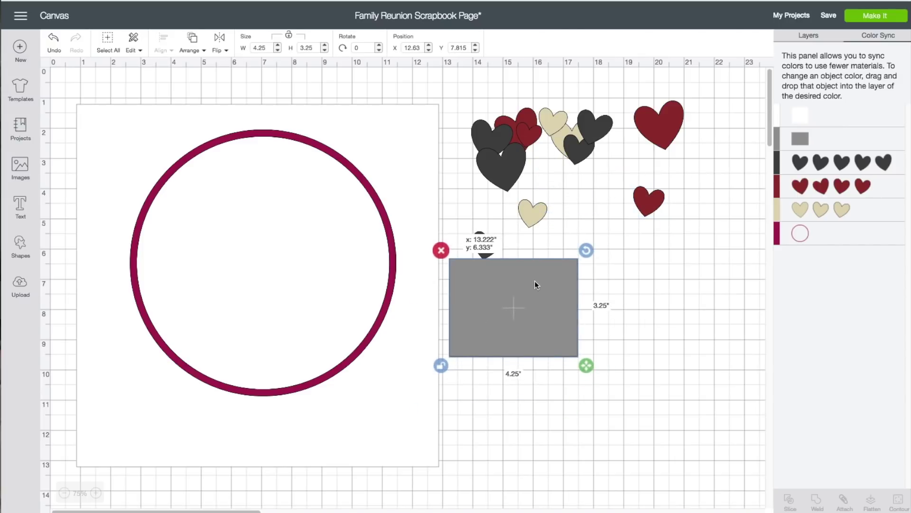
{"action": "right_click", "coordinate": [534, 284]}
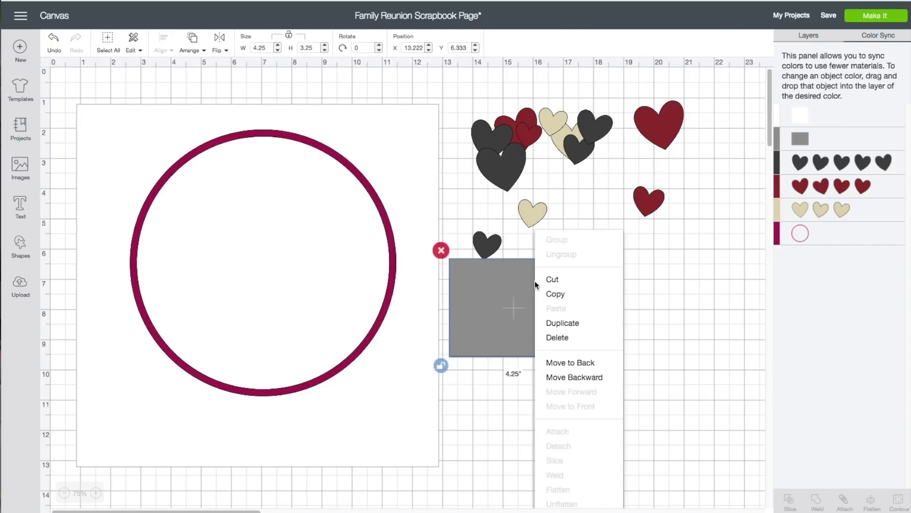
{"action": "left_click", "coordinate": [553, 319]}
{"action": "right_click", "coordinate": [554, 308]}
{"action": "left_click", "coordinate": [562, 321]}
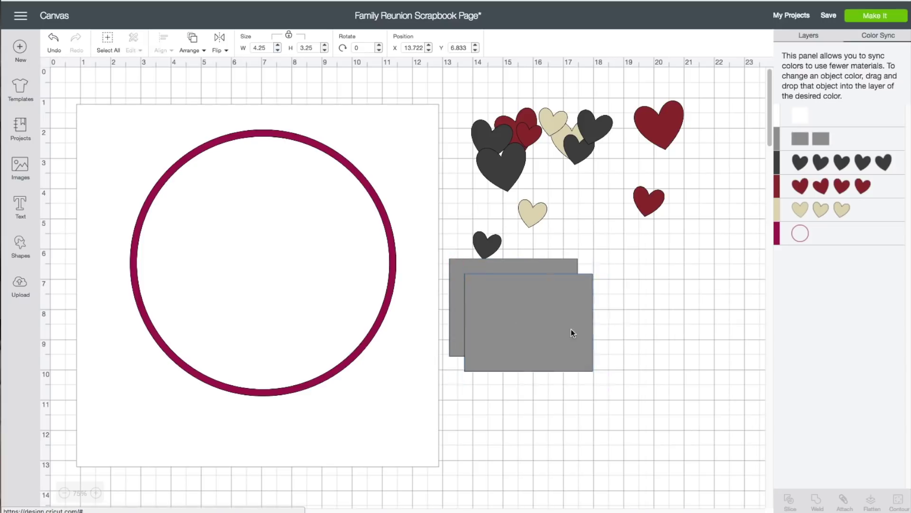
Step: Duplicate the grey rectangle until there are four and arrange them on the page over the circle
{"action": "right_click", "coordinate": [556, 314]}
{"action": "left_click", "coordinate": [562, 322]}
{"action": "left_click_drag", "start_coordinate": [570, 334], "coordinate": [204, 158]}
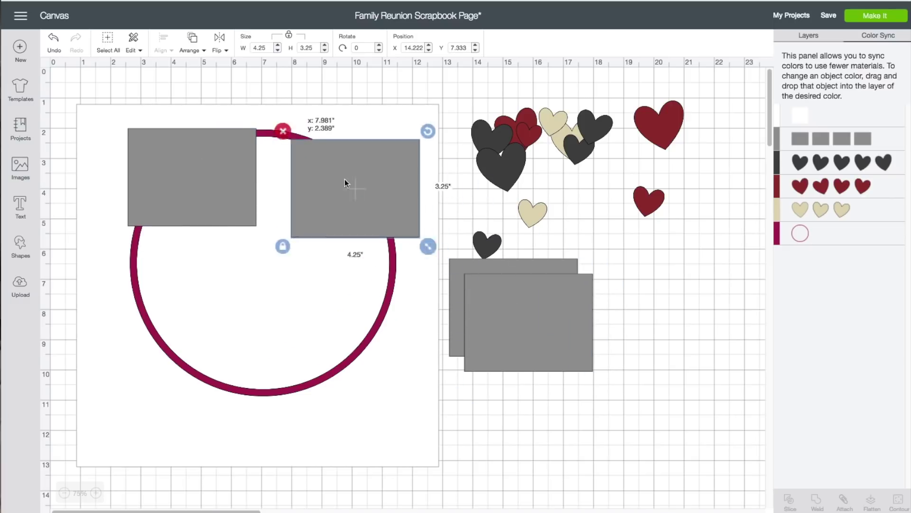
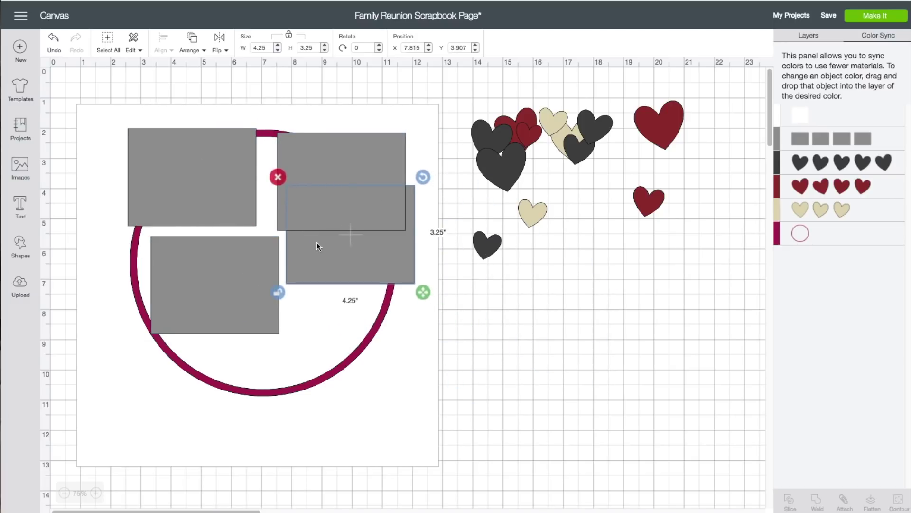
Step: Search the image library for "february" and select the red slab-serif FEB image from Days and Dates
{"action": "left_click", "coordinate": [21, 167]}
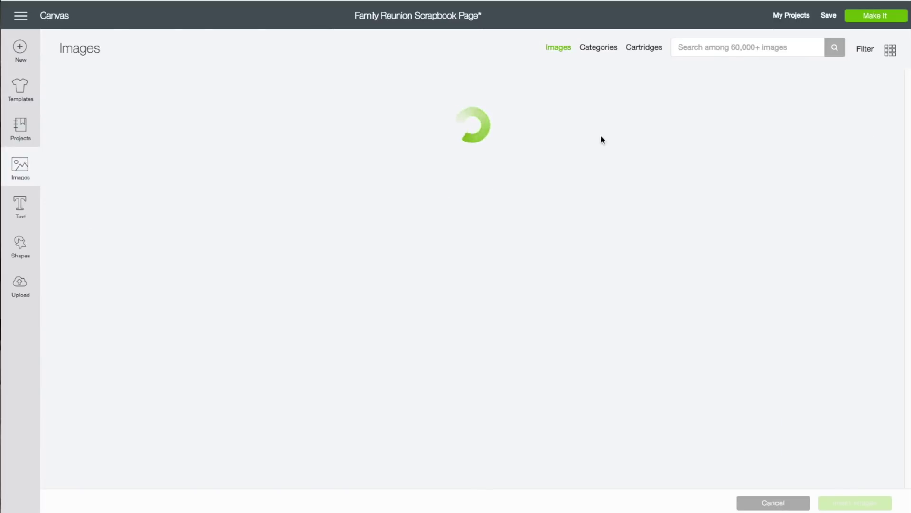
{"action": "left_click", "coordinate": [689, 44]}
{"action": "type", "text": "febr"}
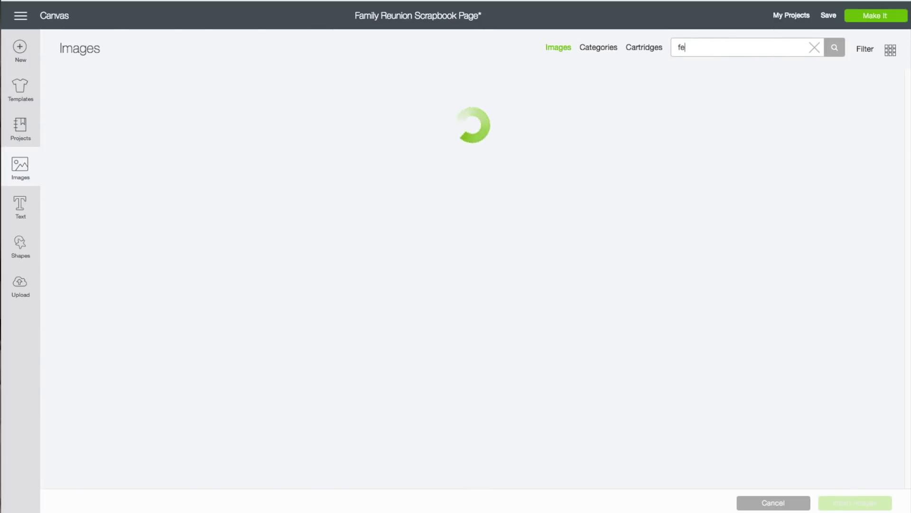
{"action": "type", "text": "uary"}
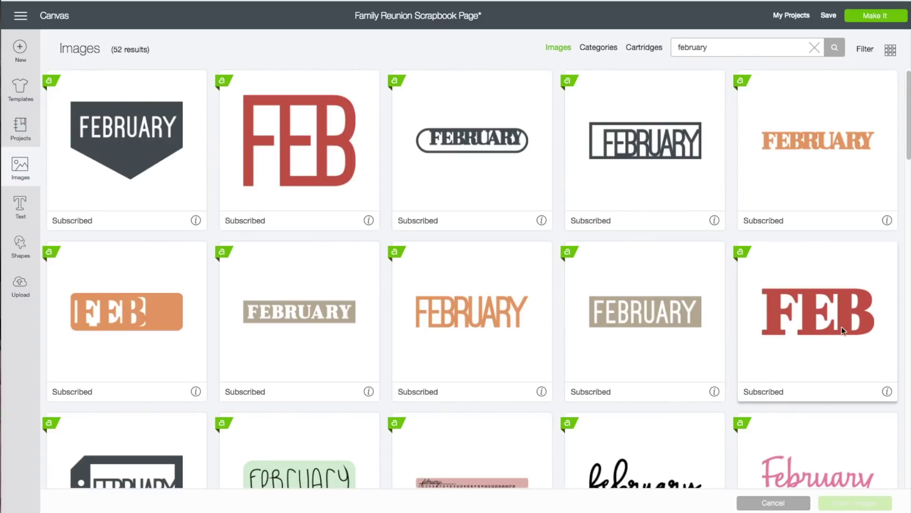
{"action": "left_click", "coordinate": [887, 392]}
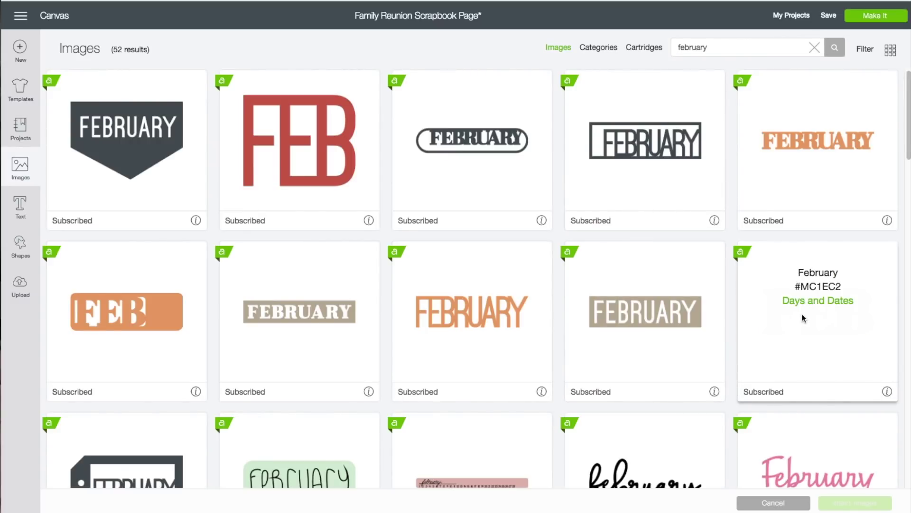
{"action": "left_click", "coordinate": [891, 395]}
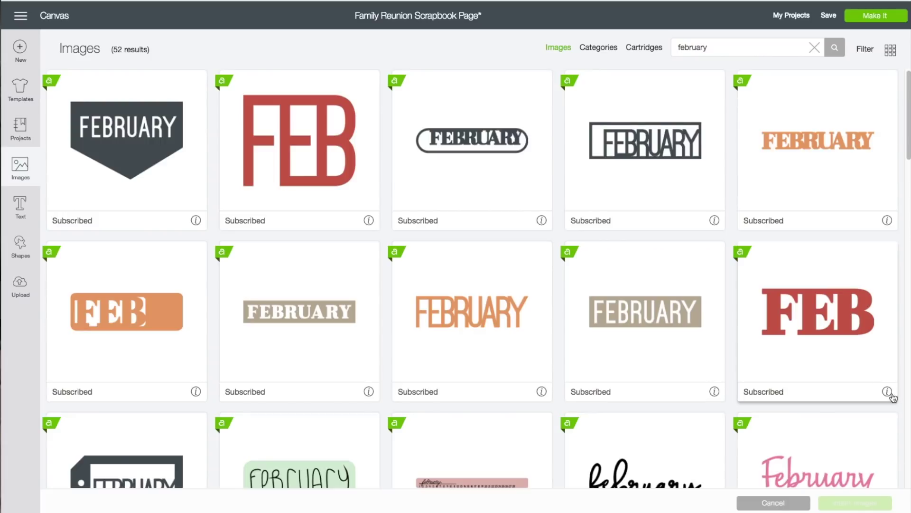
{"action": "left_click", "coordinate": [840, 318]}
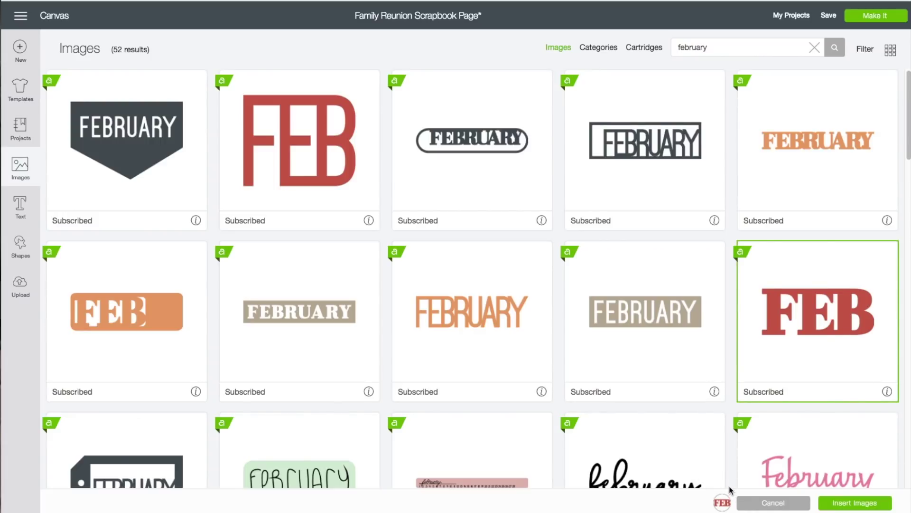
Step: Search the images for "remodel", select the Our Remodel saw design and insert it together with the FEB image
{"action": "left_click", "coordinate": [701, 43]}
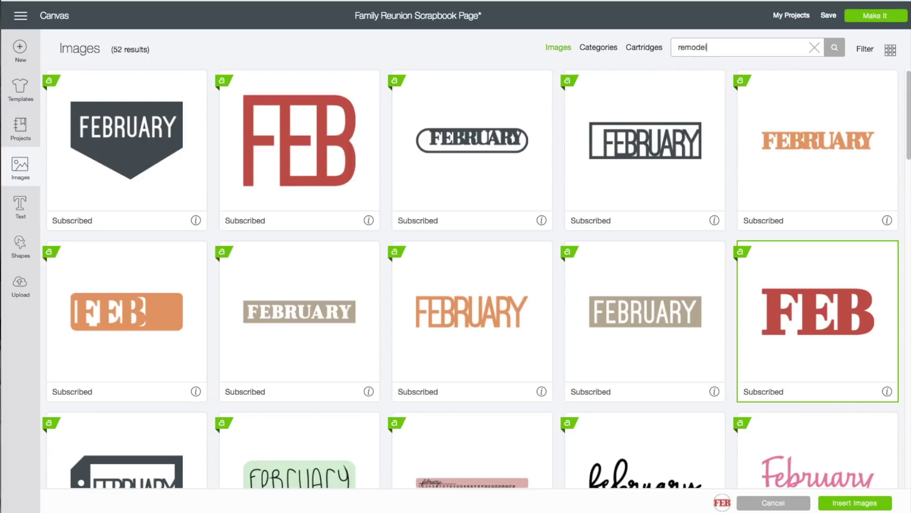
{"action": "key", "text": "Return"}
{"action": "left_click", "coordinate": [135, 143]}
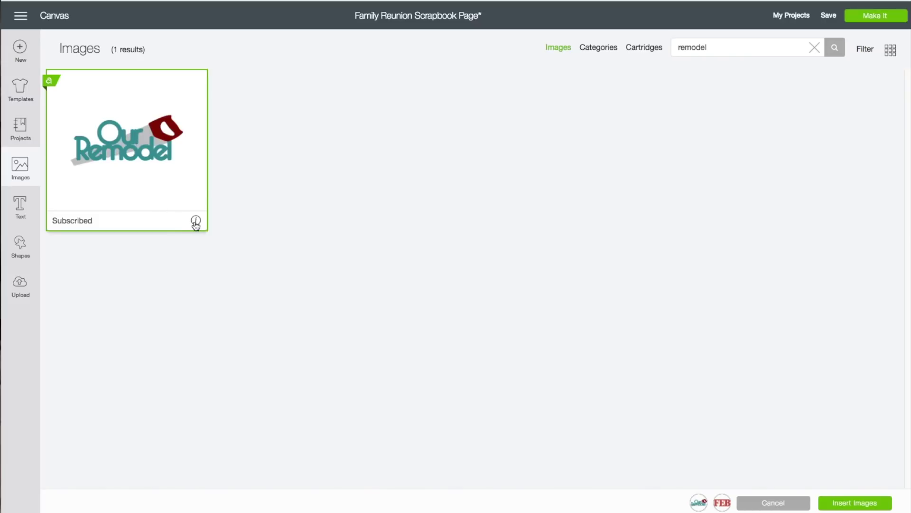
{"action": "mouse_move", "coordinate": [196, 221]}
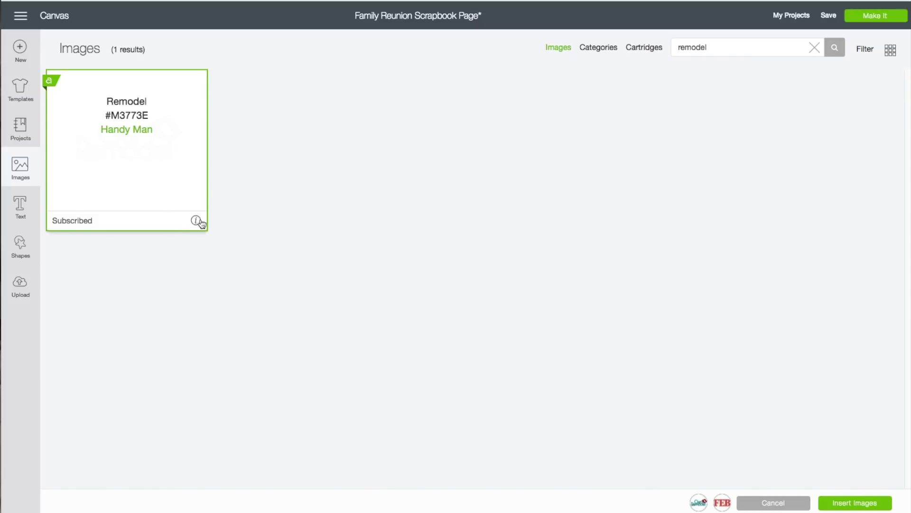
{"action": "left_click", "coordinate": [141, 152]}
{"action": "left_click", "coordinate": [143, 144]}
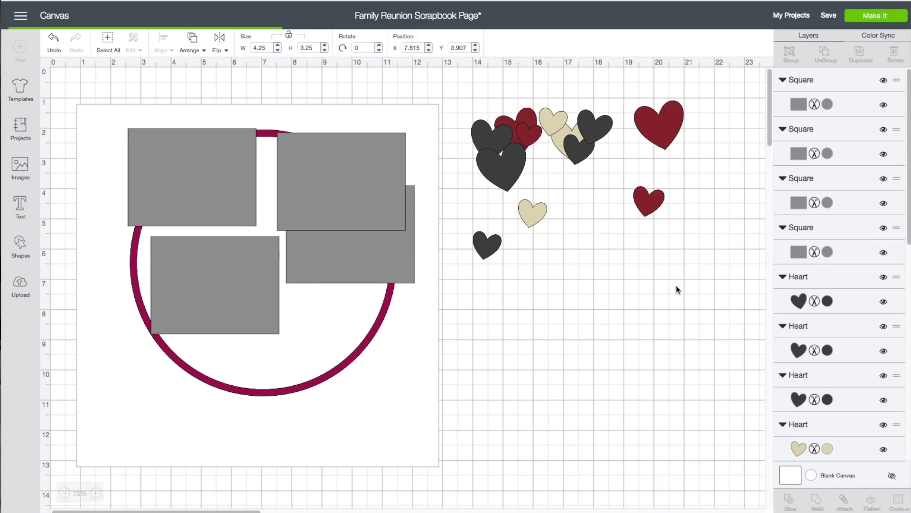
Step: Ungroup the Our Remodel design beside the page and move its teal lettering away from the saw
{"action": "left_click_drag", "start_coordinate": [361, 266], "coordinate": [585, 363]}
{"action": "right_click", "coordinate": [595, 353]}
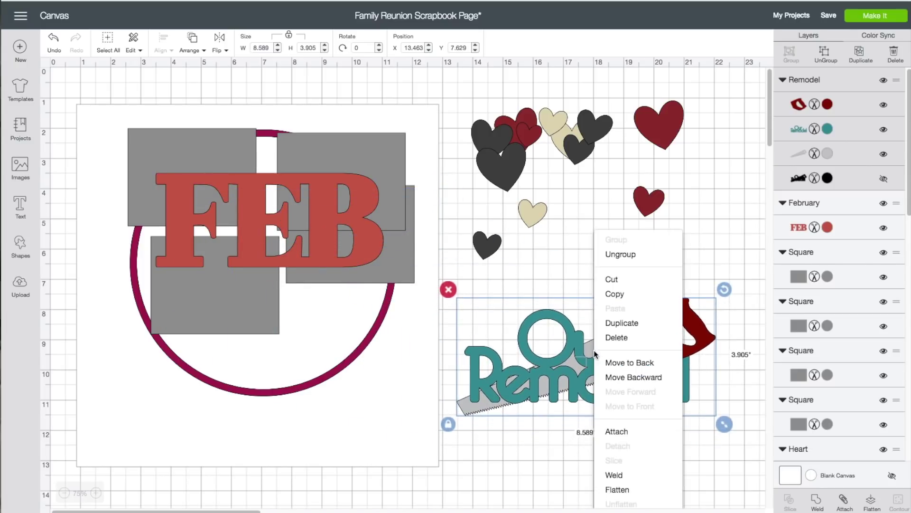
{"action": "left_click", "coordinate": [617, 254]}
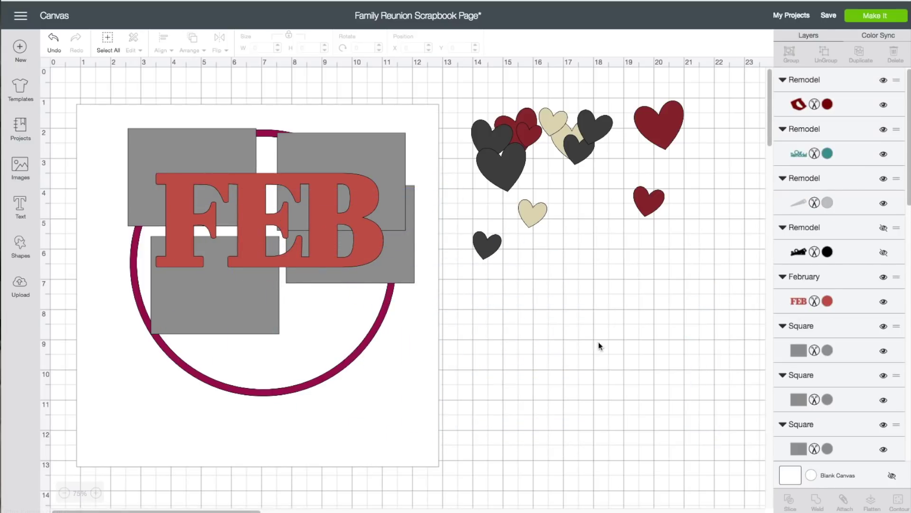
{"action": "left_click_drag", "start_coordinate": [585, 367], "coordinate": [279, 331]}
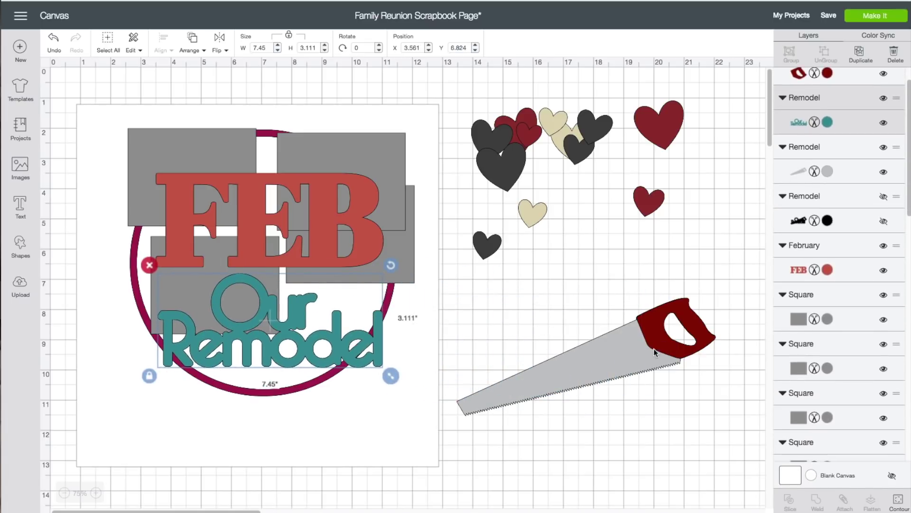
Step: Group the saw's red handle with its grey blade and move the saw up over the hearts
{"action": "left_click", "coordinate": [458, 274]}
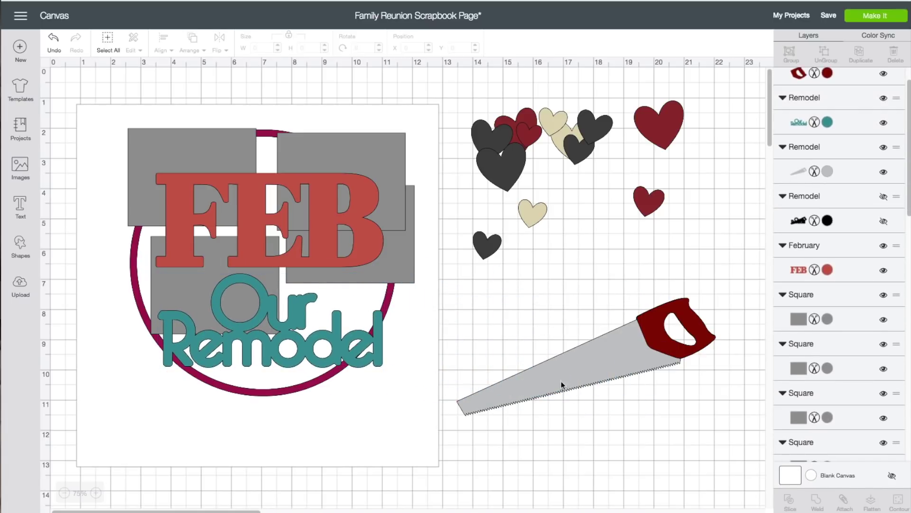
{"action": "left_click", "coordinate": [648, 343]}
{"action": "left_click_drag", "start_coordinate": [651, 341], "coordinate": [652, 340]}
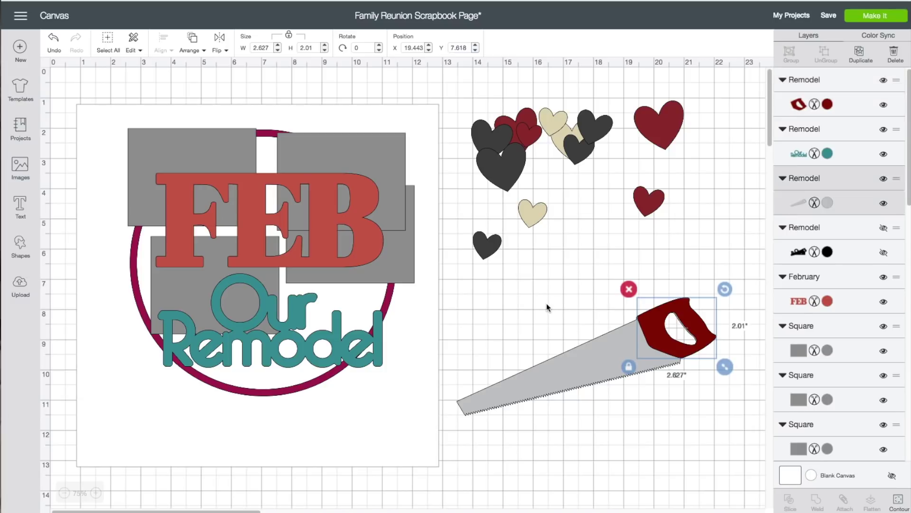
{"action": "left_click", "coordinate": [453, 264]}
{"action": "left_click_drag", "start_coordinate": [453, 371], "coordinate": [721, 460]}
{"action": "right_click", "coordinate": [671, 346]}
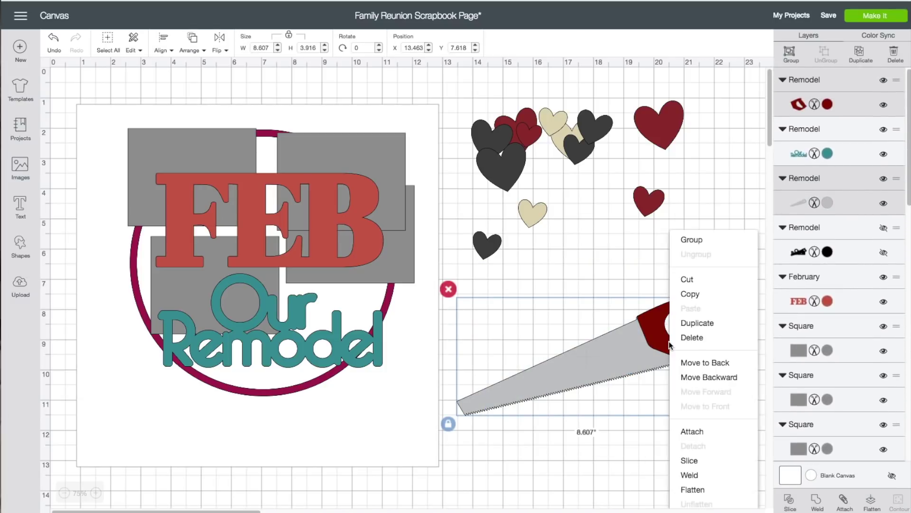
{"action": "left_click", "coordinate": [689, 240]}
{"action": "left_click_drag", "start_coordinate": [659, 329], "coordinate": [615, 137]}
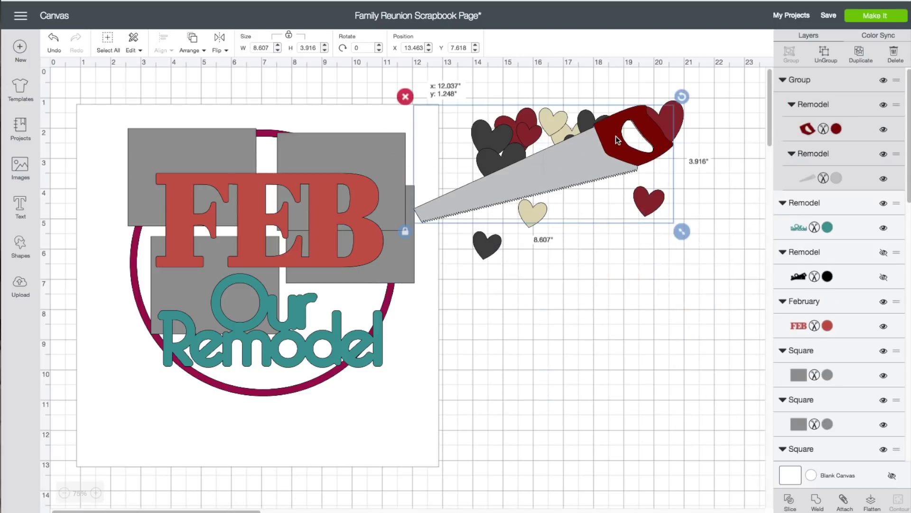
Step: Move the Our Remodel lettering off the page and cover "Our" with a new square stretched to about 3.8 by 3.1 inches
{"action": "left_click_drag", "start_coordinate": [306, 314], "coordinate": [630, 382]}
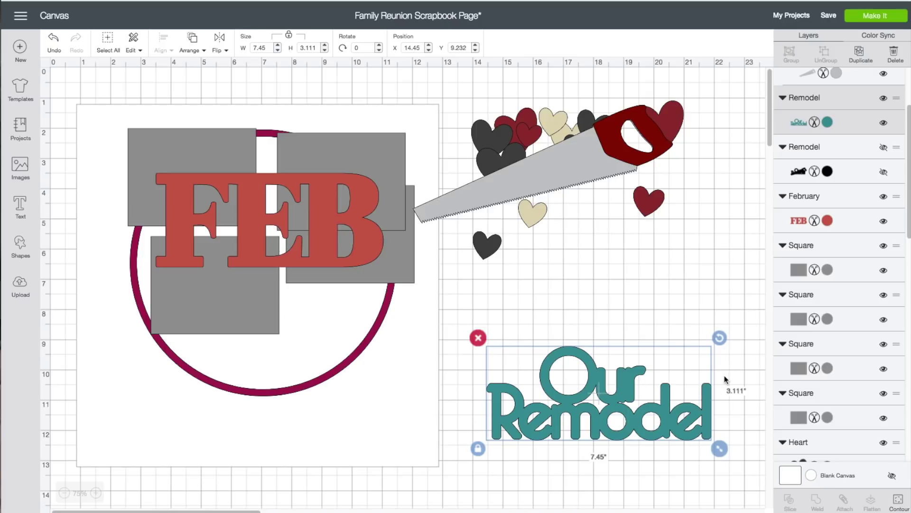
{"action": "left_click", "coordinate": [593, 334]}
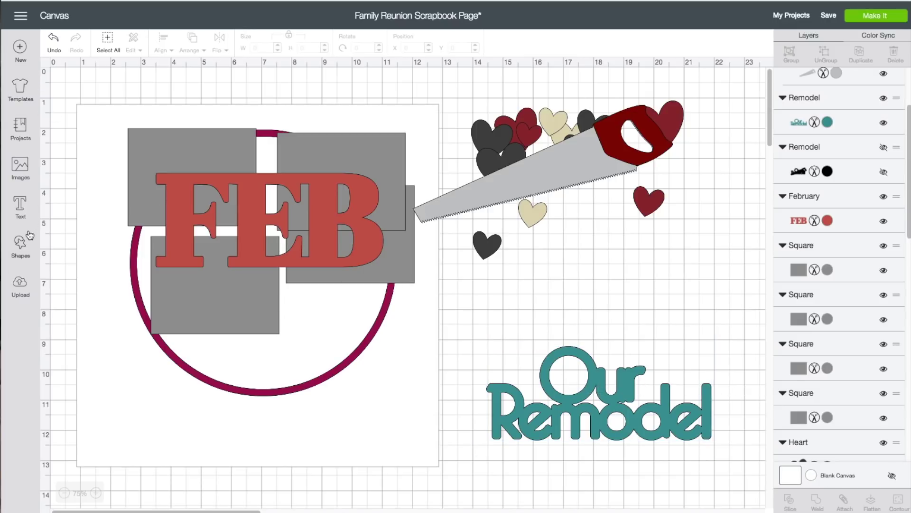
{"action": "left_click", "coordinate": [22, 246]}
{"action": "left_click", "coordinate": [56, 177]}
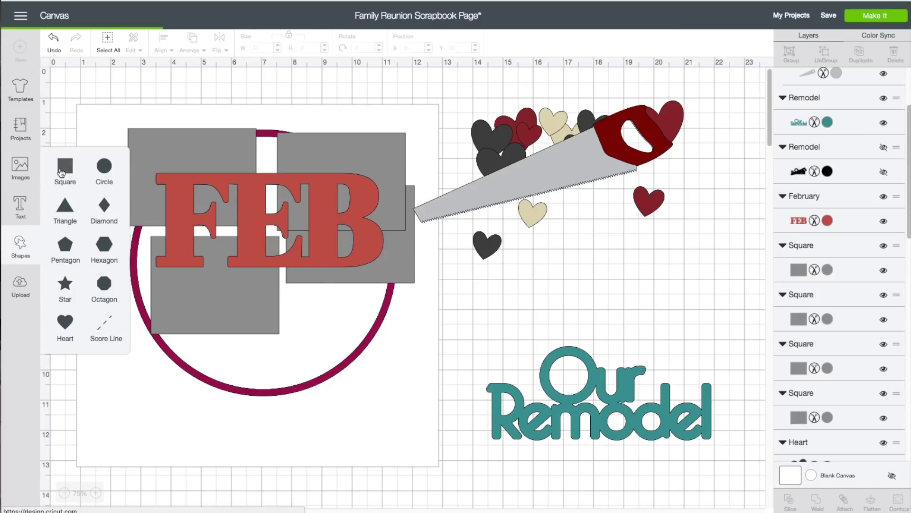
{"action": "left_click_drag", "start_coordinate": [158, 149], "coordinate": [613, 356]}
{"action": "left_click_drag", "start_coordinate": [637, 414], "coordinate": [663, 415]}
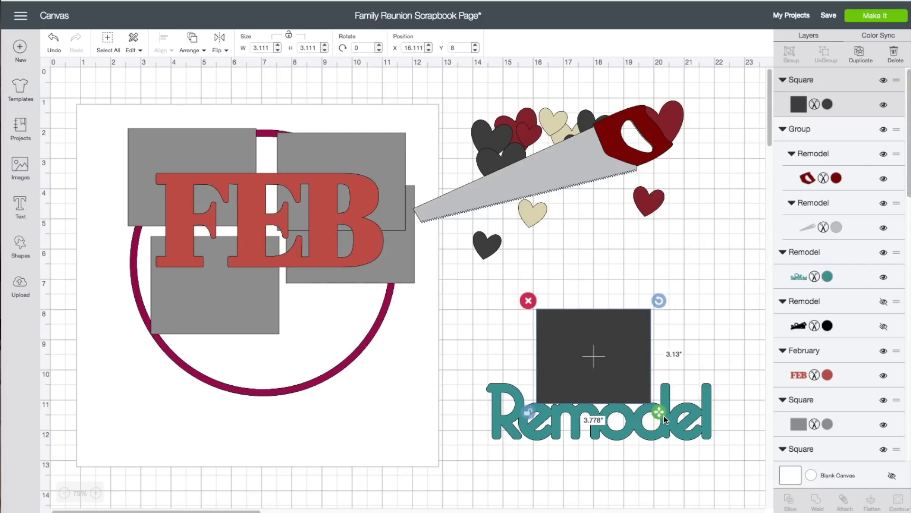
{"action": "left_click", "coordinate": [696, 345]}
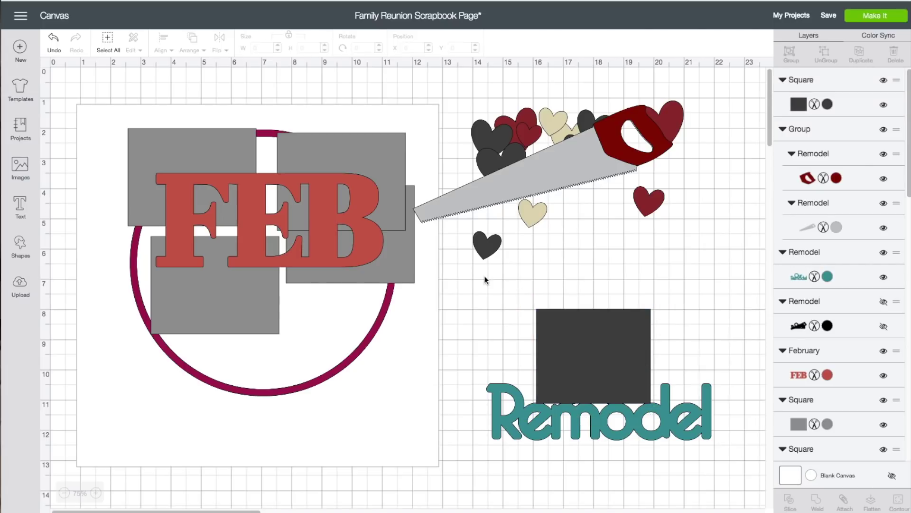
Step: Slice the teal lettering with the dark rectangle and delete the cut pieces, keeping only the word "Remodel"
{"action": "left_click_drag", "start_coordinate": [461, 275], "coordinate": [732, 489]}
{"action": "right_click", "coordinate": [608, 351]}
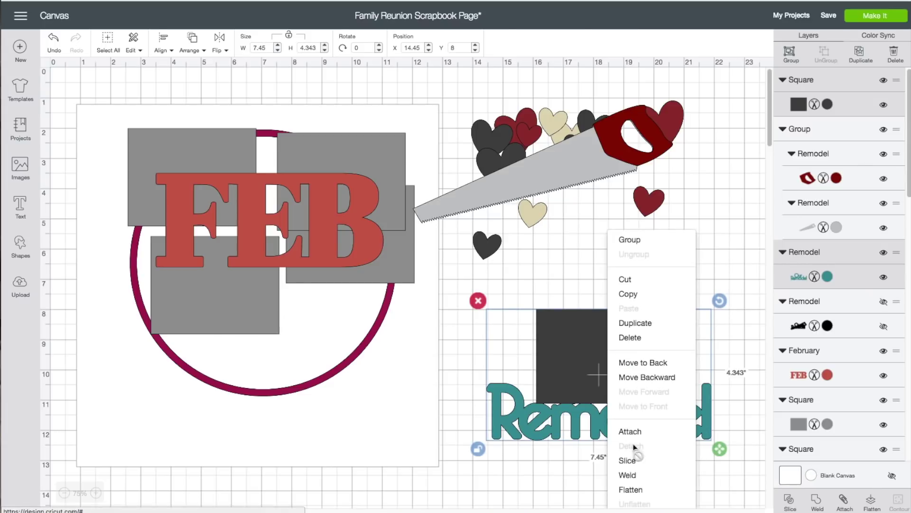
{"action": "left_click", "coordinate": [636, 459]}
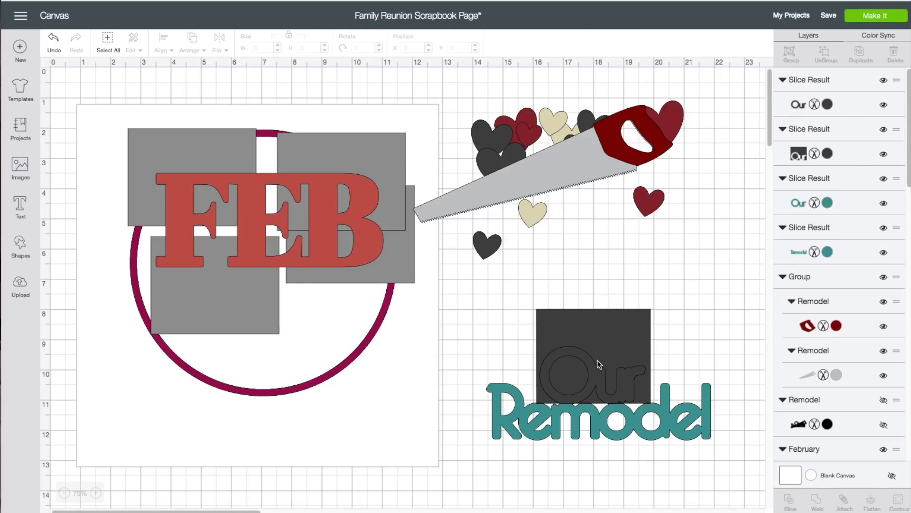
{"action": "left_click", "coordinate": [597, 360]}
{"action": "left_click", "coordinate": [546, 287]}
{"action": "left_click_drag", "start_coordinate": [564, 340], "coordinate": [572, 298]}
{"action": "left_click", "coordinate": [535, 258]}
{"action": "left_click", "coordinate": [589, 318]}
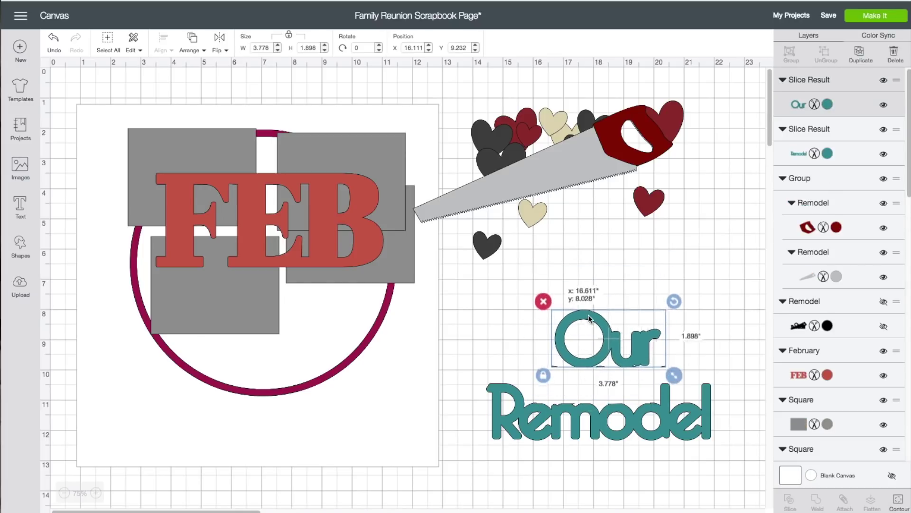
{"action": "left_click", "coordinate": [544, 301]}
Step: Scale the FEB image down to about 4.33 by 1.79 inches and position it touching the top of "Remodel"
{"action": "left_click", "coordinate": [375, 228]}
{"action": "left_click_drag", "start_coordinate": [376, 228], "coordinate": [652, 345]}
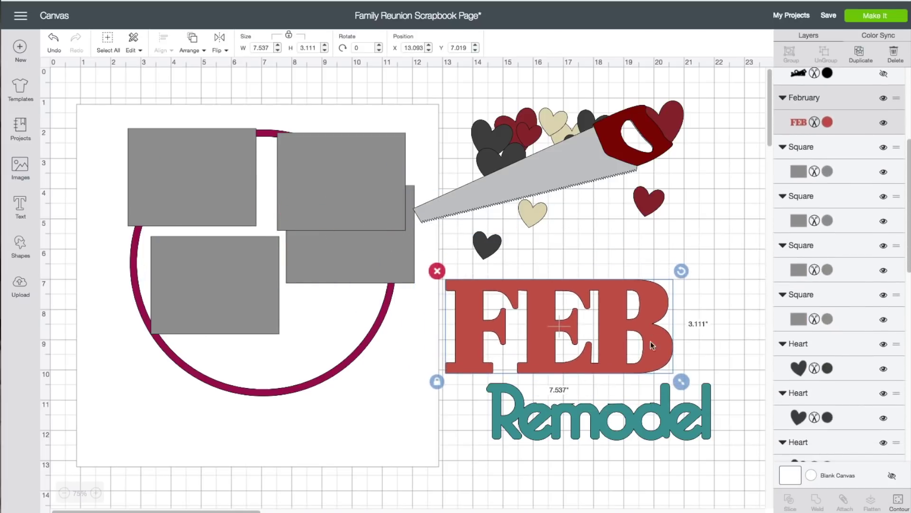
{"action": "left_click_drag", "start_coordinate": [682, 381], "coordinate": [647, 366]}
{"action": "mouse_move", "coordinate": [671, 395]}
{"action": "left_mouse_down"}
{"action": "mouse_move", "coordinate": [651, 381]}
{"action": "mouse_move", "coordinate": [656, 391]}
{"action": "left_mouse_up"}
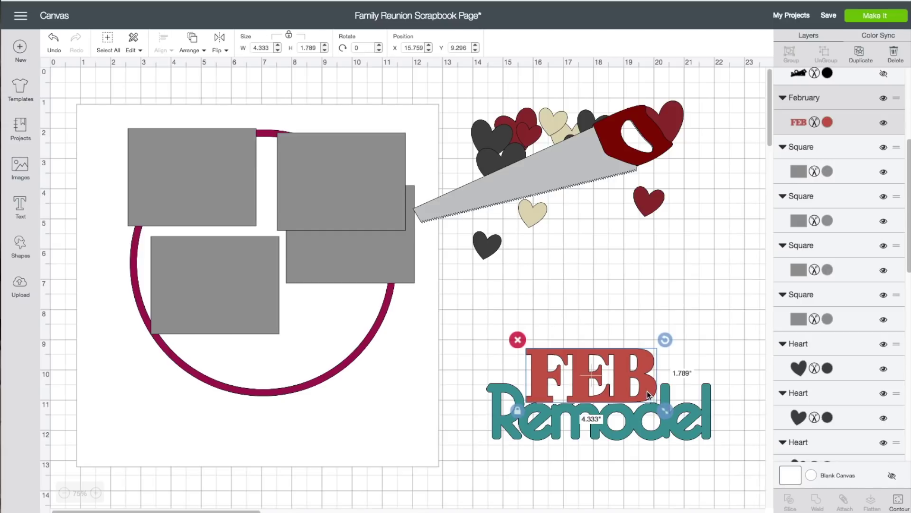
{"action": "left_click", "coordinate": [649, 392]}
{"action": "left_click_drag", "start_coordinate": [647, 394], "coordinate": [642, 387]}
{"action": "left_click", "coordinate": [650, 311]}
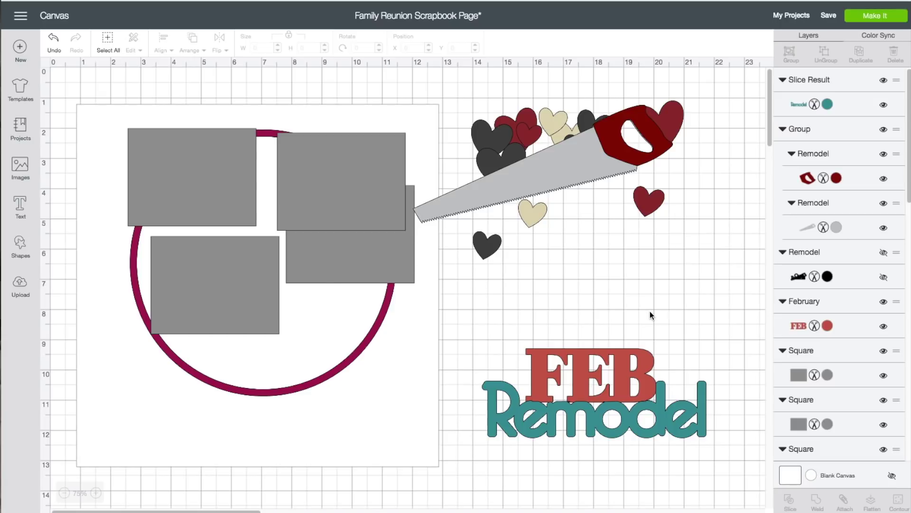
Step: Duplicate the resized FEB image and place the copy on the page over the upper grey rectangles
{"action": "left_click", "coordinate": [629, 357]}
{"action": "right_click", "coordinate": [628, 358]}
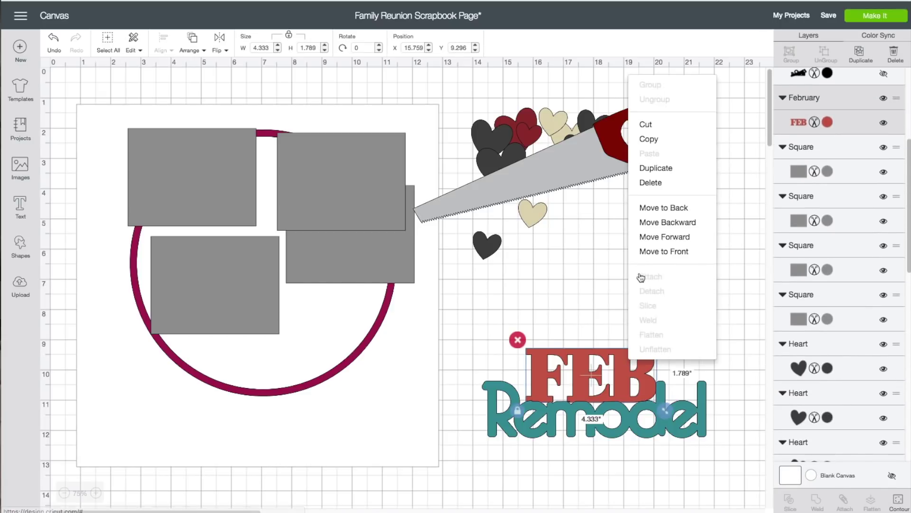
{"action": "left_click", "coordinate": [648, 168]}
{"action": "left_click_drag", "start_coordinate": [632, 382], "coordinate": [280, 181]}
Step: Weld the off-page FEB and "Remodel" into one title and move it up slightly
{"action": "left_click", "coordinate": [461, 314]}
{"action": "left_click_drag", "start_coordinate": [461, 310], "coordinate": [738, 466]}
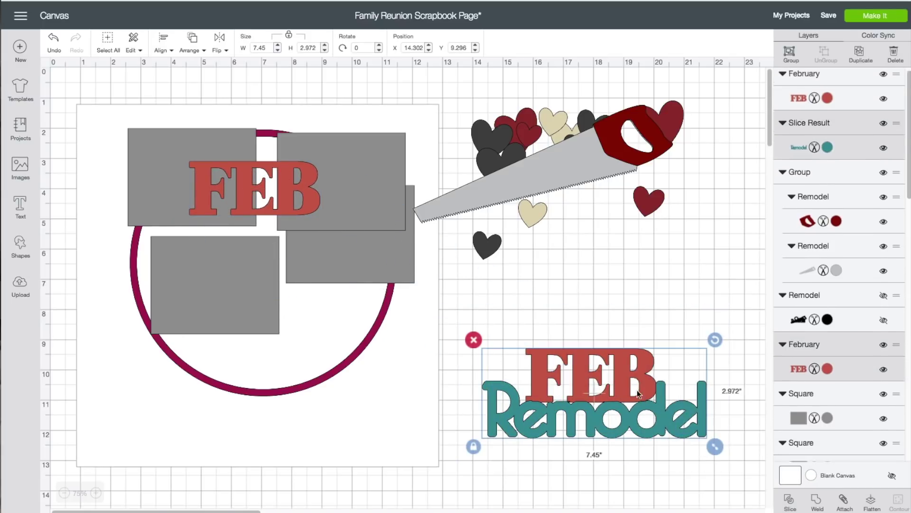
{"action": "right_click", "coordinate": [617, 364]}
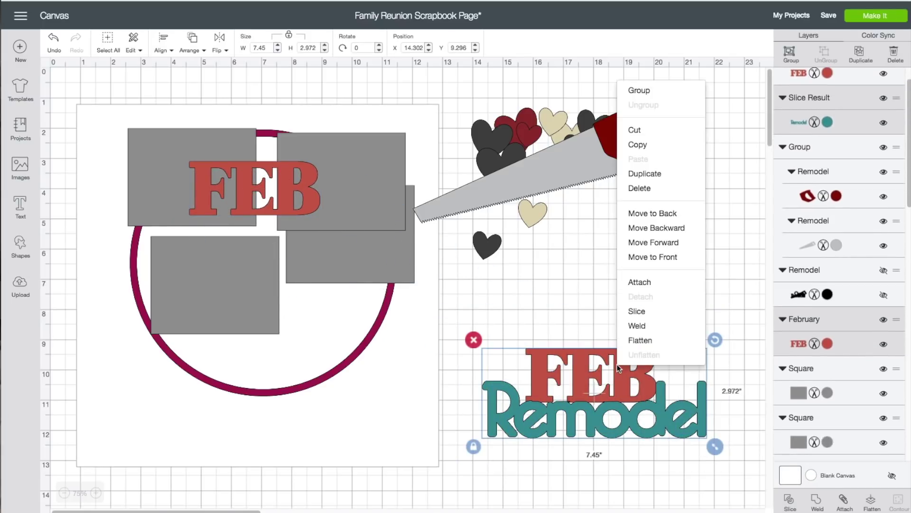
{"action": "left_click", "coordinate": [629, 328]}
{"action": "left_click_drag", "start_coordinate": [625, 361], "coordinate": [628, 329]}
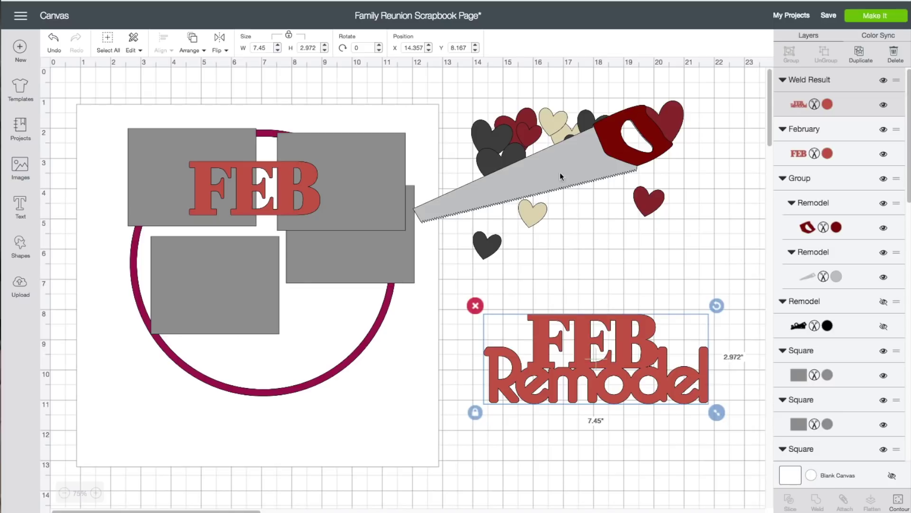
Step: Sync the welded title and the saw blade to the photo mats' grey and place the title at the page's lower-right corner
{"action": "left_click", "coordinate": [896, 39]}
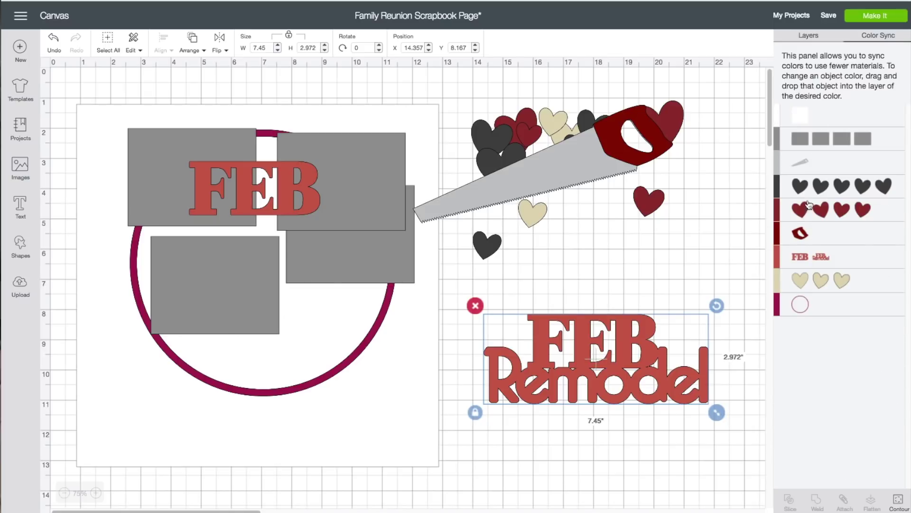
{"action": "left_click_drag", "start_coordinate": [822, 262], "coordinate": [823, 136]}
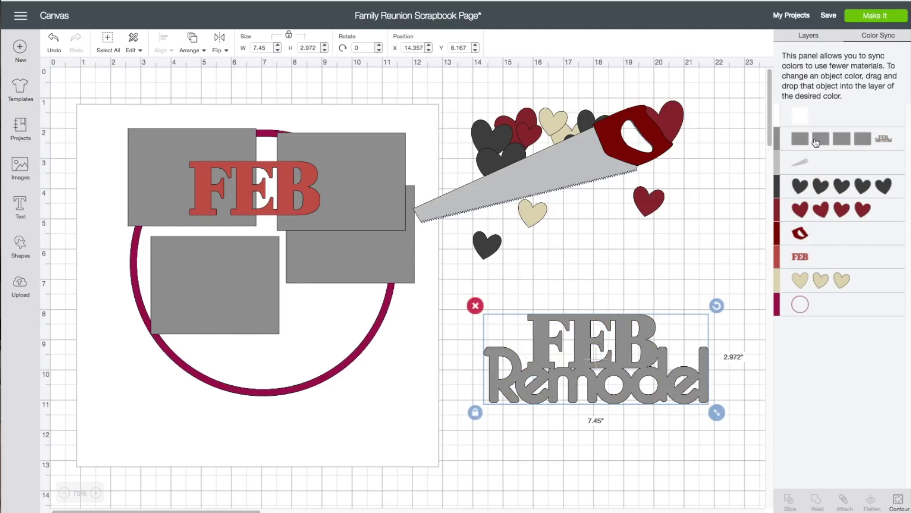
{"action": "left_click_drag", "start_coordinate": [800, 164], "coordinate": [800, 140]}
{"action": "left_click_drag", "start_coordinate": [653, 331], "coordinate": [369, 387]}
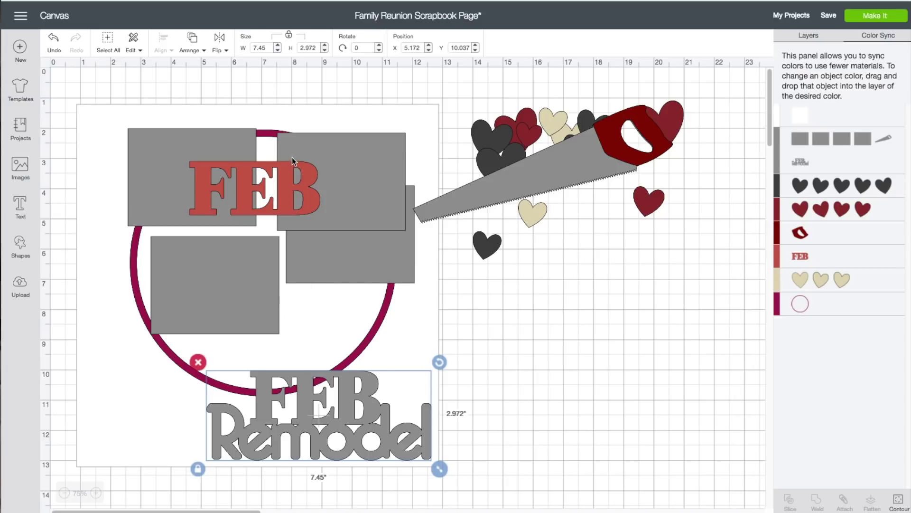
Step: Sync the loose FEB and saw handle to the hearts' dark red, bring FEB to the front and align it over the title's grey FEB
{"action": "left_click_drag", "start_coordinate": [297, 178], "coordinate": [473, 327]}
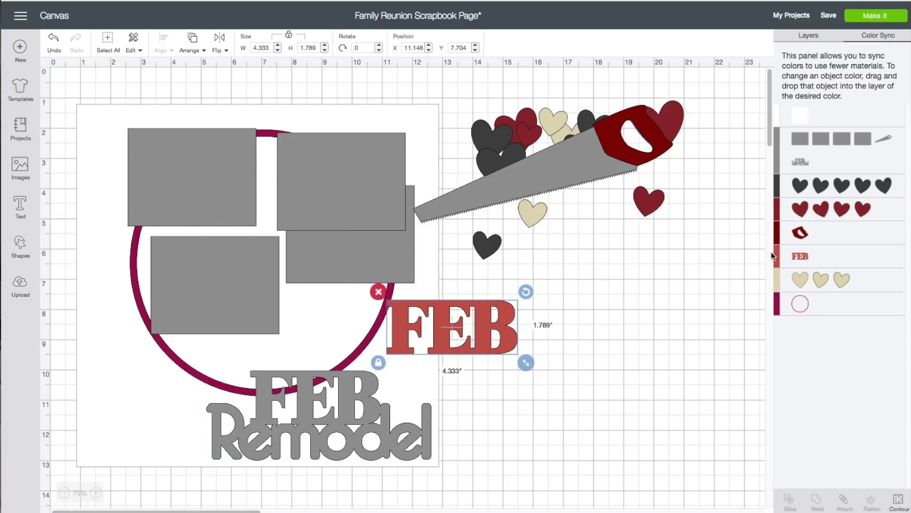
{"action": "left_click_drag", "start_coordinate": [801, 258], "coordinate": [803, 210]}
{"action": "left_click_drag", "start_coordinate": [491, 324], "coordinate": [434, 357]}
{"action": "right_click", "coordinate": [434, 356]}
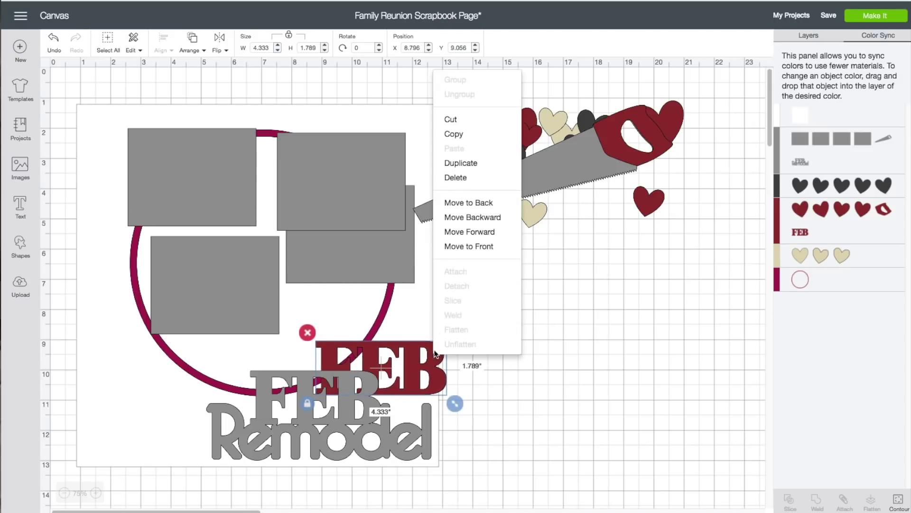
{"action": "left_click", "coordinate": [469, 246]}
{"action": "left_click_drag", "start_coordinate": [426, 354], "coordinate": [370, 383]}
Step: Scale the saw down to about 4.74 by 2.16 inches, place it beside "Remodel" at the page's lower left and bring it to the front
{"action": "left_click_drag", "start_coordinate": [580, 168], "coordinate": [447, 307]}
{"action": "left_click_drag", "start_coordinate": [545, 368], "coordinate": [426, 312]}
{"action": "left_click_drag", "start_coordinate": [360, 292], "coordinate": [178, 422]}
{"action": "right_click", "coordinate": [177, 421]}
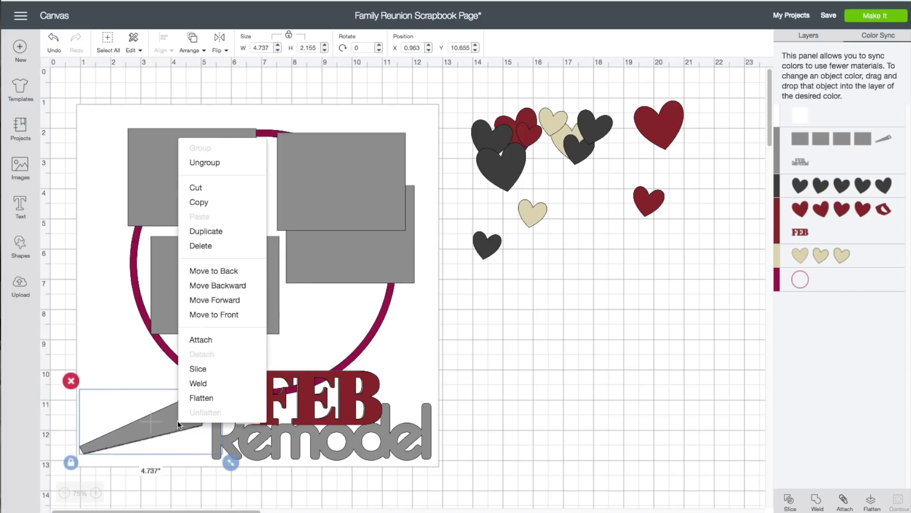
{"action": "left_click", "coordinate": [206, 315]}
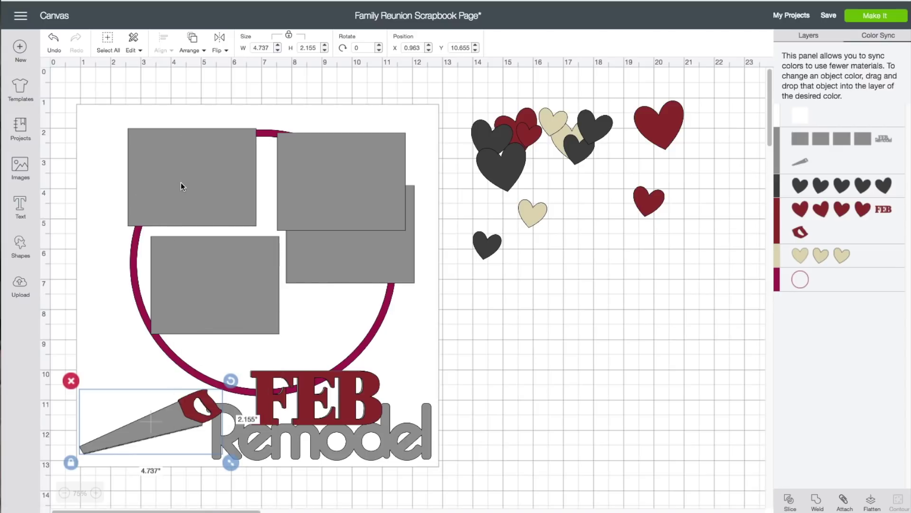
Step: Spread the four grey photo mats into two columns above the saw and title, leaving gaps between them
{"action": "left_click_drag", "start_coordinate": [181, 183], "coordinate": [147, 177]}
{"action": "left_click_drag", "start_coordinate": [184, 292], "coordinate": [132, 309]}
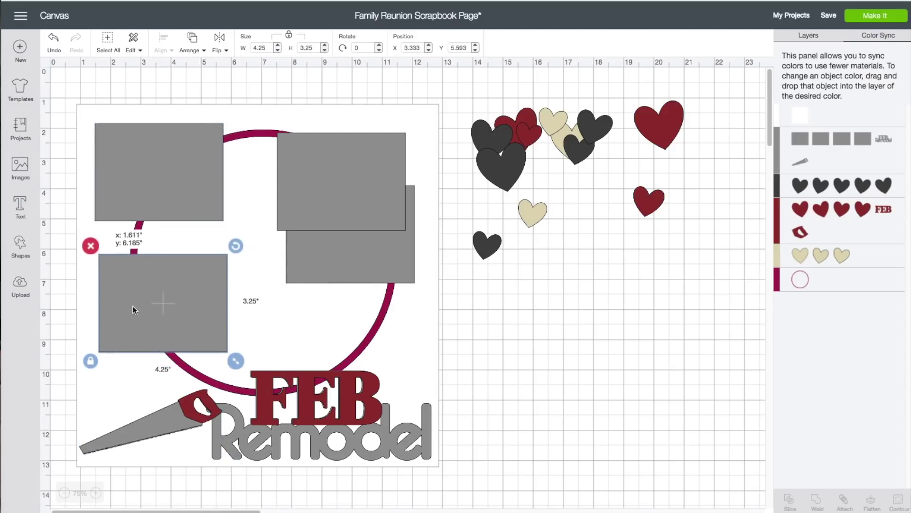
{"action": "left_click_drag", "start_coordinate": [337, 190], "coordinate": [361, 172]}
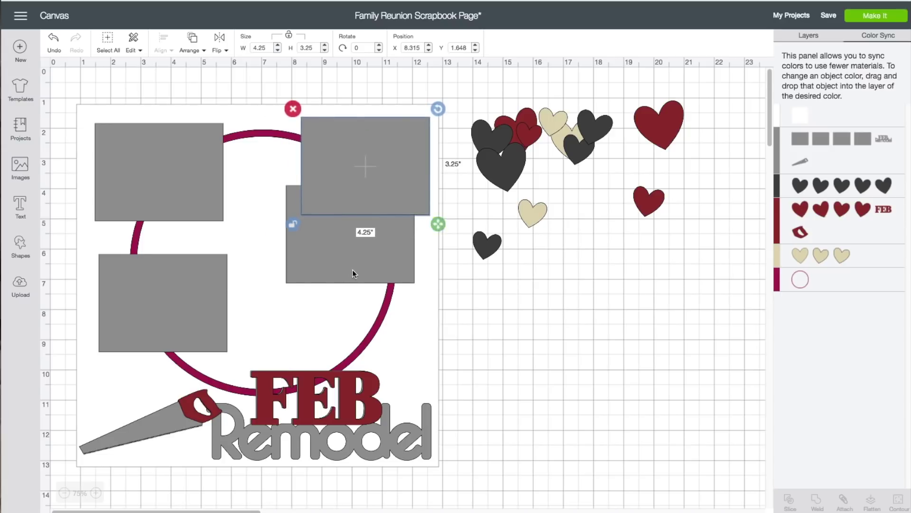
{"action": "left_click_drag", "start_coordinate": [353, 269], "coordinate": [335, 321]}
{"action": "left_click_drag", "start_coordinate": [192, 322], "coordinate": [176, 353]}
Step: Place a large charcoal heart, a small cream heart and a small red heart between the two upper photo mats
{"action": "left_click_drag", "start_coordinate": [501, 172], "coordinate": [245, 145]}
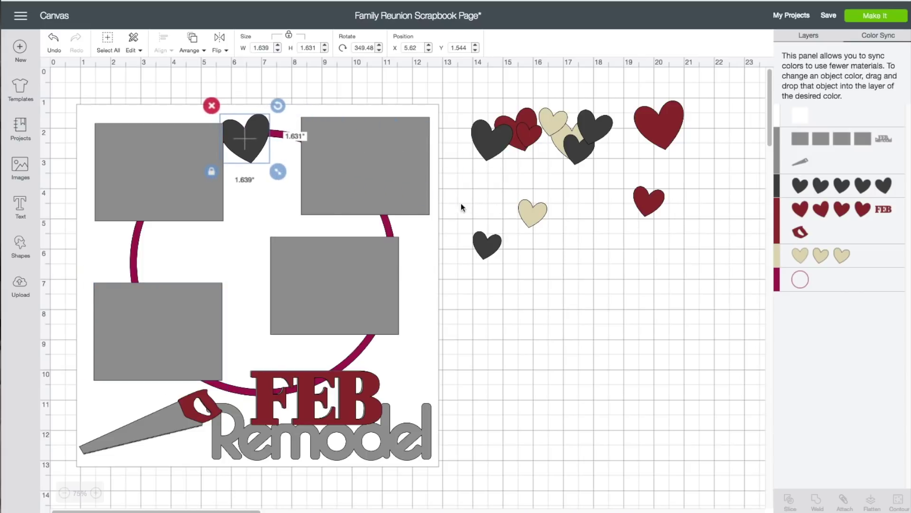
{"action": "left_click_drag", "start_coordinate": [521, 217], "coordinate": [273, 131]}
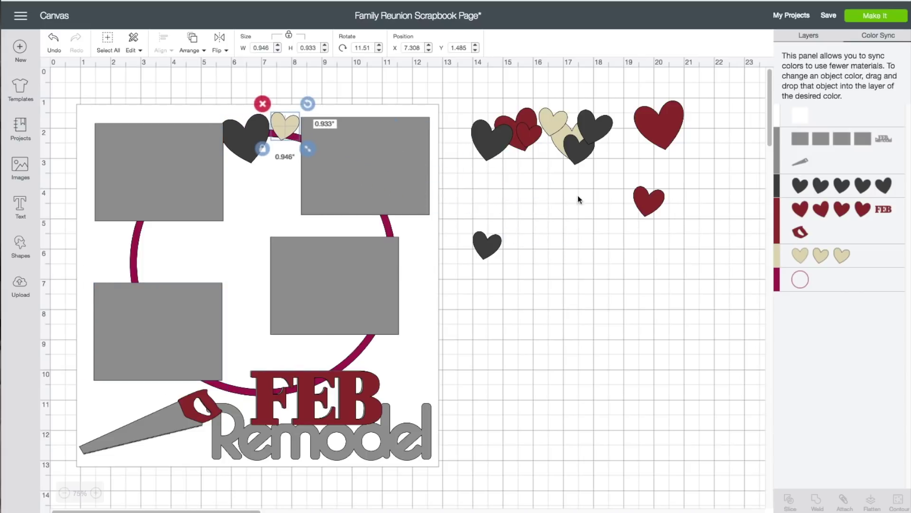
{"action": "left_click_drag", "start_coordinate": [636, 205], "coordinate": [269, 167]}
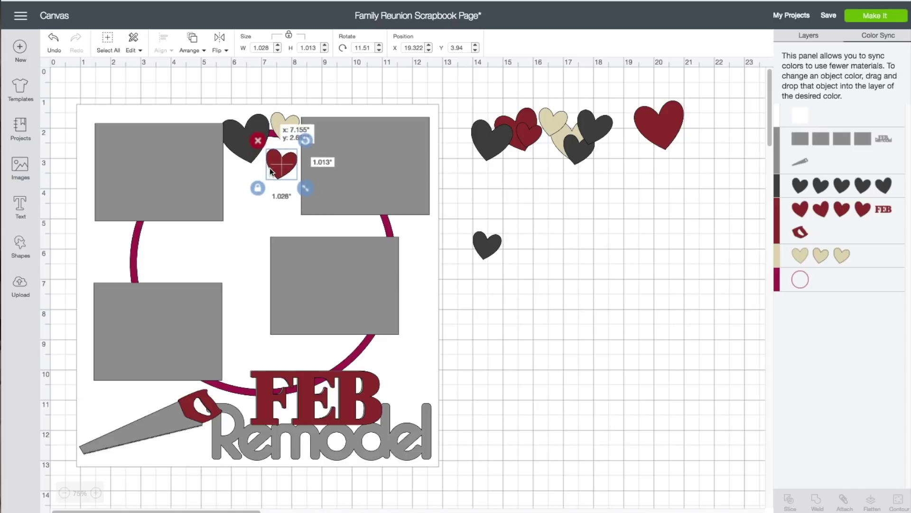
Step: Cluster a charcoal, a red and a small cream heart between the two left photo mats
{"action": "left_click_drag", "start_coordinate": [485, 148], "coordinate": [153, 245]}
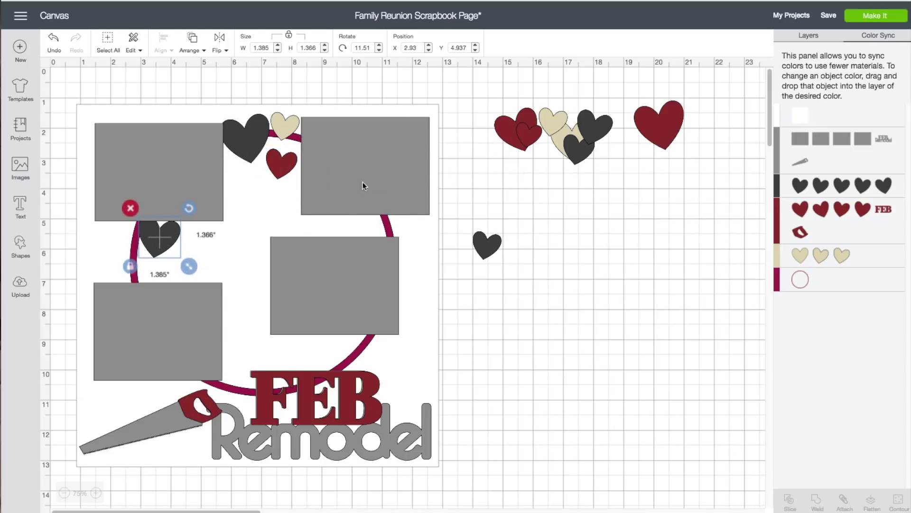
{"action": "left_click_drag", "start_coordinate": [504, 138], "coordinate": [116, 251]}
{"action": "left_click_drag", "start_coordinate": [554, 128], "coordinate": [165, 269]}
Step: Shift the lower-right photo mat down and right and cluster a red, a cream and a small charcoal heart above it
{"action": "left_click_drag", "start_coordinate": [647, 125], "coordinate": [404, 221]}
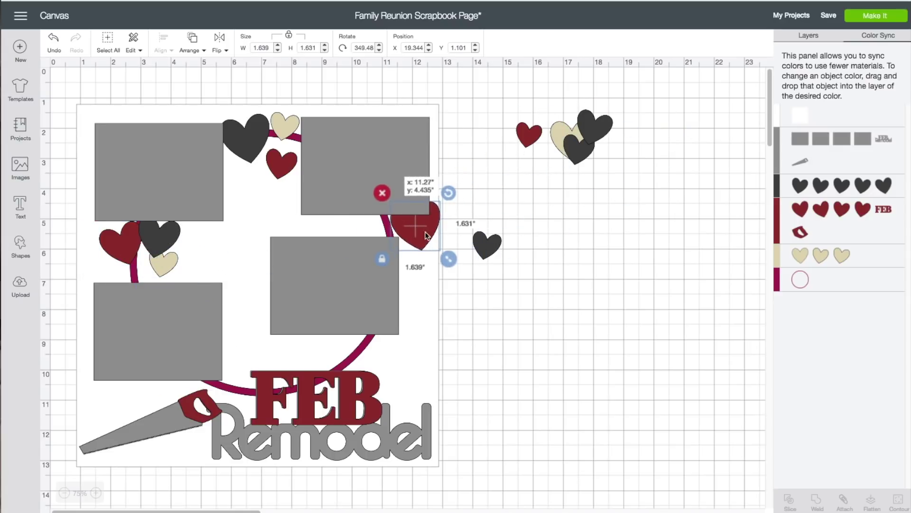
{"action": "left_click_drag", "start_coordinate": [384, 319], "coordinate": [407, 347]}
{"action": "left_click_drag", "start_coordinate": [427, 226], "coordinate": [363, 239]}
{"action": "left_click_drag", "start_coordinate": [556, 143], "coordinate": [376, 257]}
Step: Place a charcoal and a small red heart above the saw blade, and add a duplicate of the left cluster's cream heart beside them
{"action": "left_click_drag", "start_coordinate": [602, 131], "coordinate": [120, 406]}
{"action": "left_click_drag", "start_coordinate": [525, 140], "coordinate": [142, 399]}
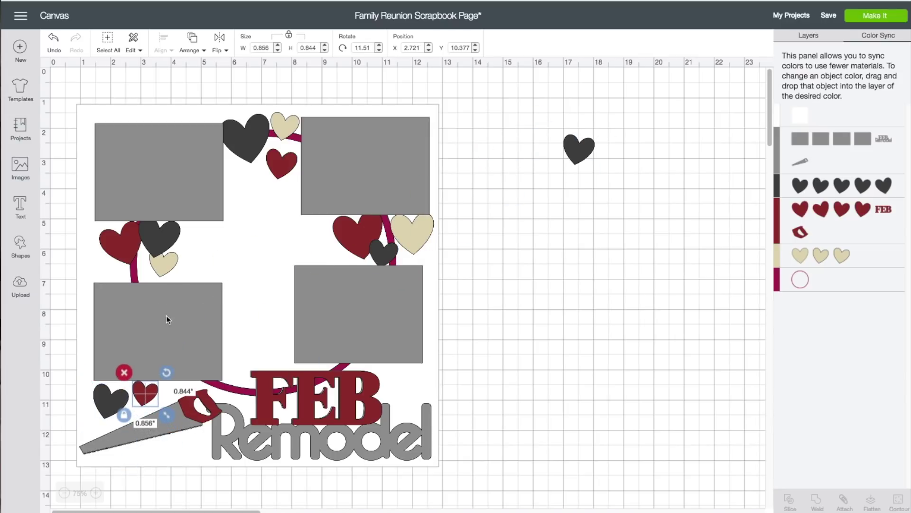
{"action": "left_click", "coordinate": [175, 263]}
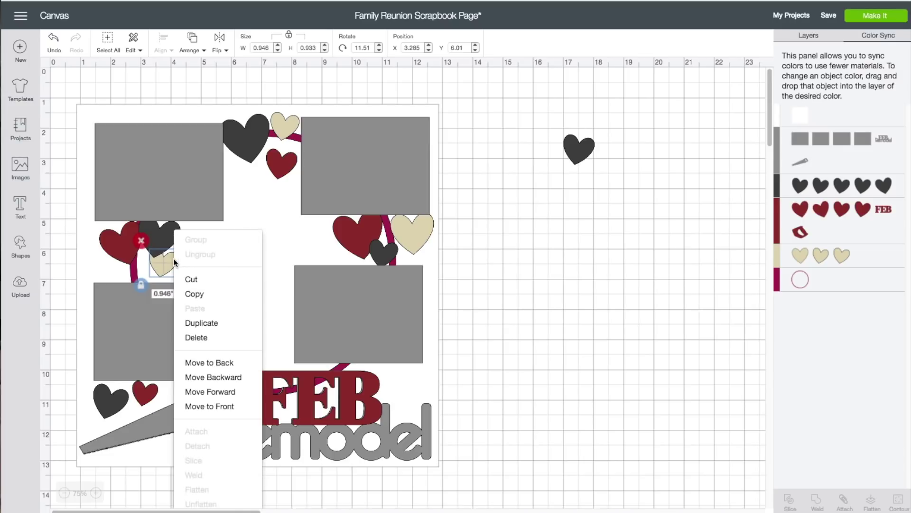
{"action": "left_click", "coordinate": [203, 322]}
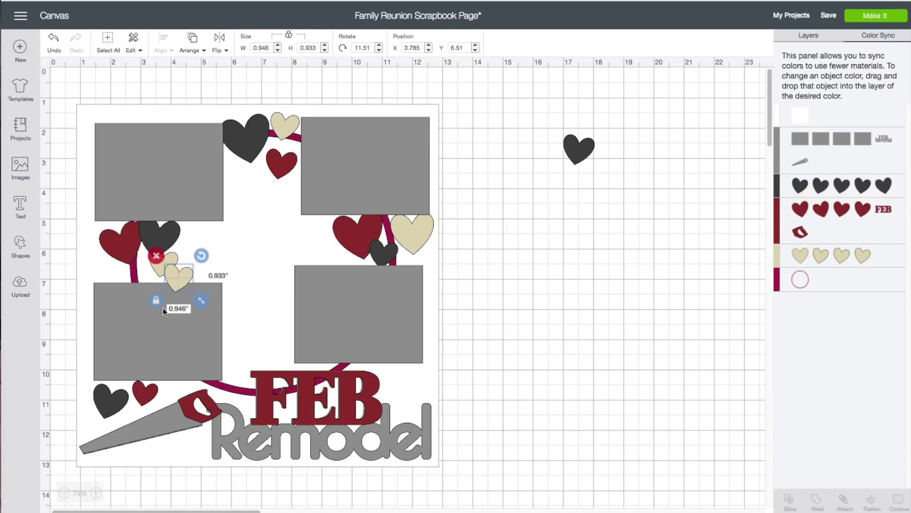
{"action": "left_click_drag", "start_coordinate": [180, 281], "coordinate": [137, 413]}
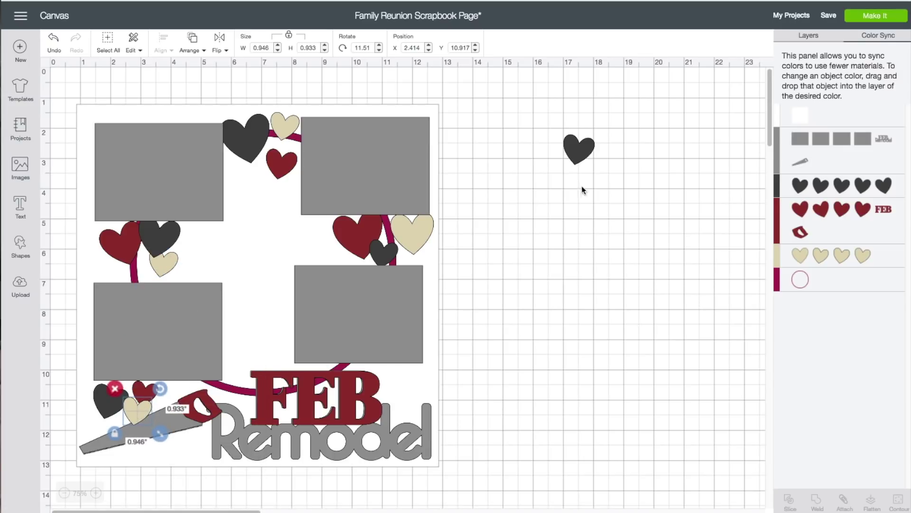
Step: Delete the leftover charcoal heart off the page and the white 12 by 12 inch background square
{"action": "left_click", "coordinate": [578, 155]}
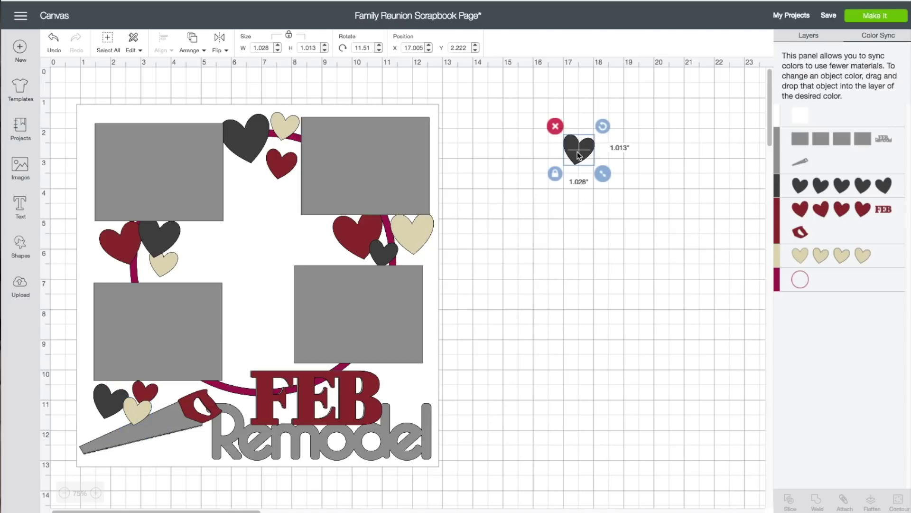
{"action": "left_click", "coordinate": [557, 127]}
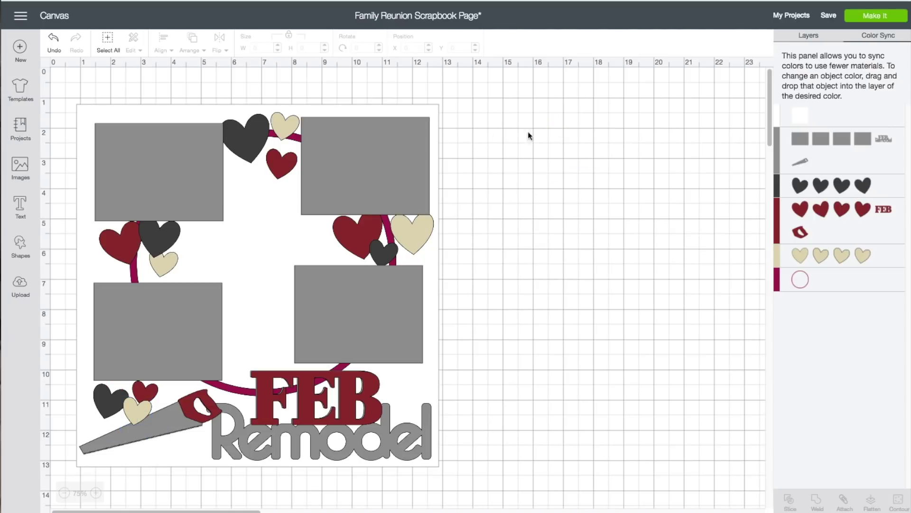
{"action": "left_click_drag", "start_coordinate": [438, 112], "coordinate": [639, 141]}
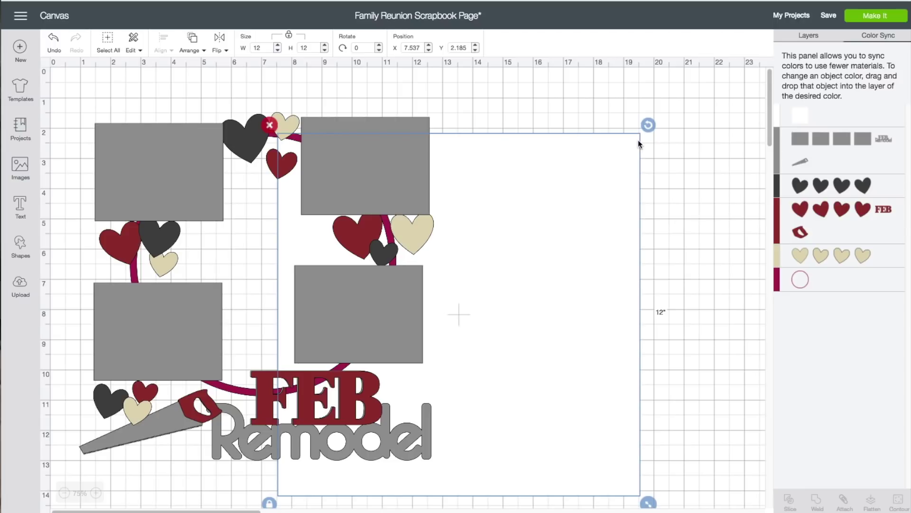
{"action": "left_click", "coordinate": [270, 125]}
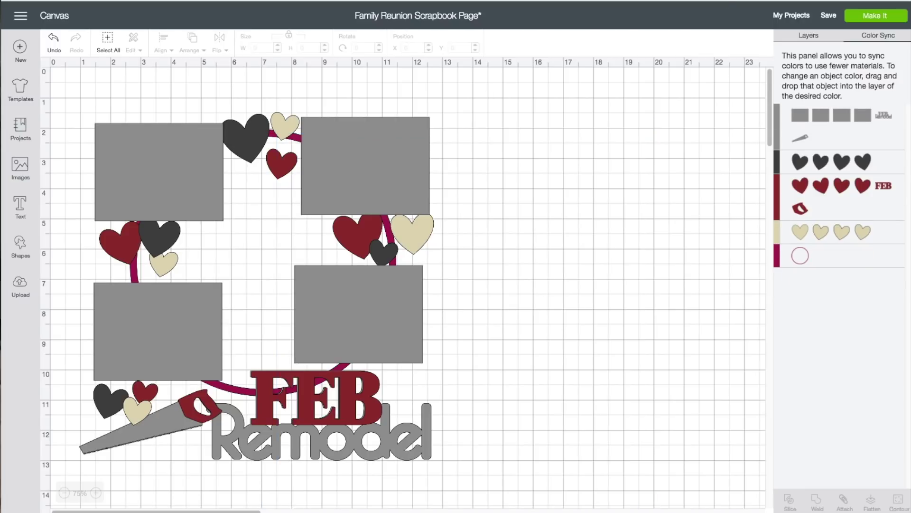
Step: Send the project to mat preparation, move the saw blade from mat 2 to mat 1 and place it below the title
{"action": "left_click", "coordinate": [891, 19]}
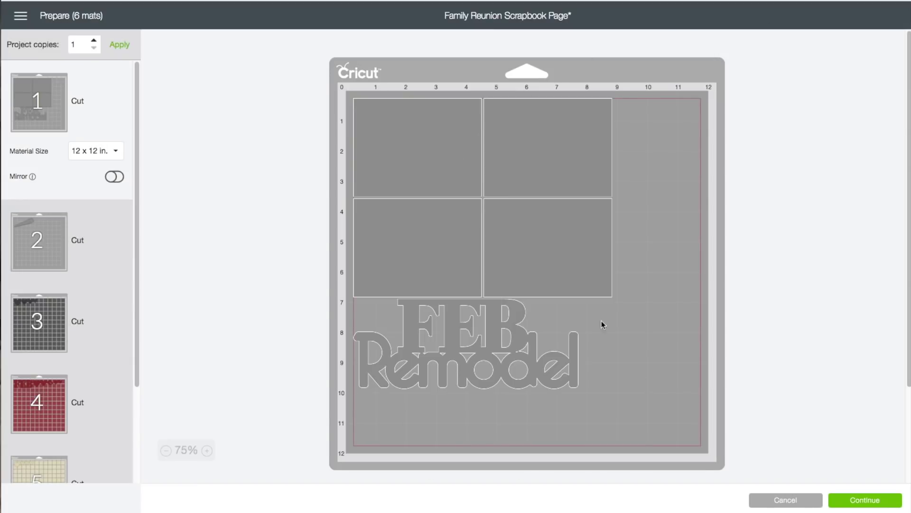
{"action": "left_click", "coordinate": [55, 243]}
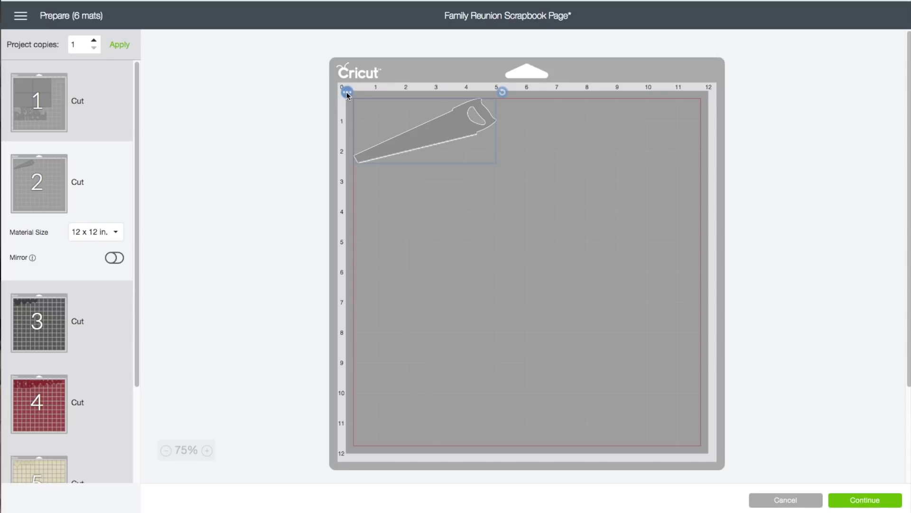
{"action": "left_click", "coordinate": [347, 93]}
{"action": "left_click", "coordinate": [357, 116]}
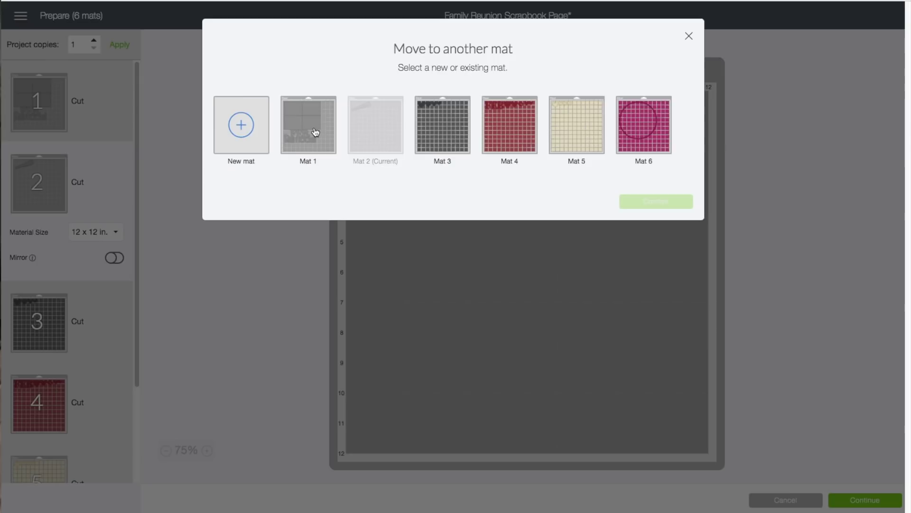
{"action": "left_click", "coordinate": [316, 132]}
{"action": "left_click", "coordinate": [649, 203]}
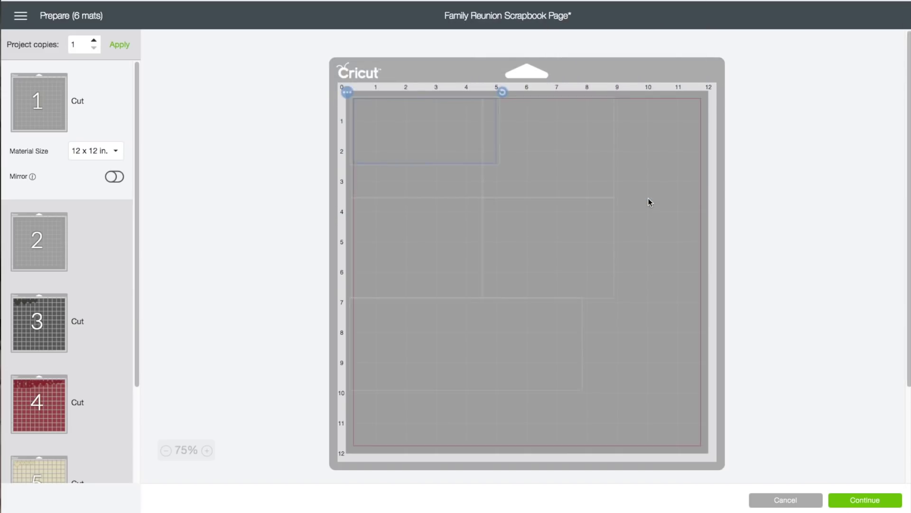
{"action": "left_click_drag", "start_coordinate": [488, 129], "coordinate": [656, 386]}
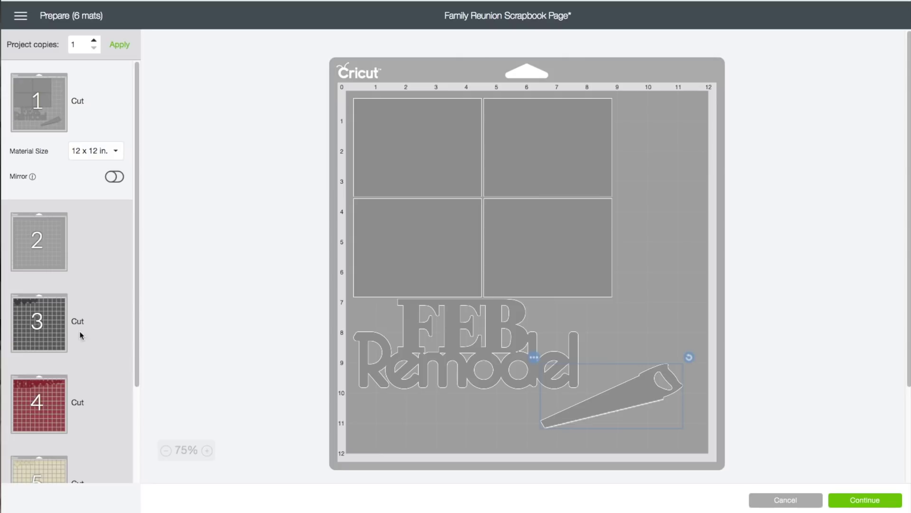
Step: Review the charcoal, red, cream and magenta cut mats and continue to the machine setup stage
{"action": "left_click", "coordinate": [52, 320]}
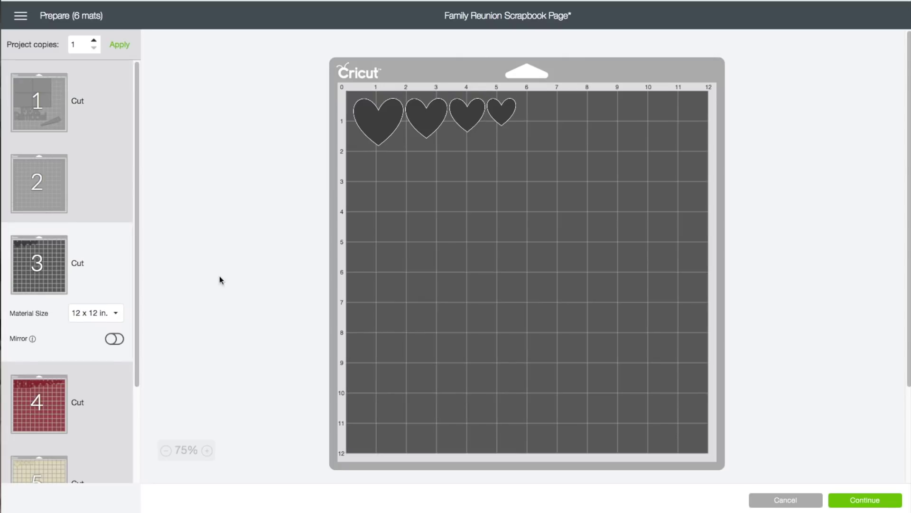
{"action": "left_click", "coordinate": [50, 388]}
{"action": "scroll", "coordinate": [67, 332], "scroll_direction": "down", "scroll_amount": 5}
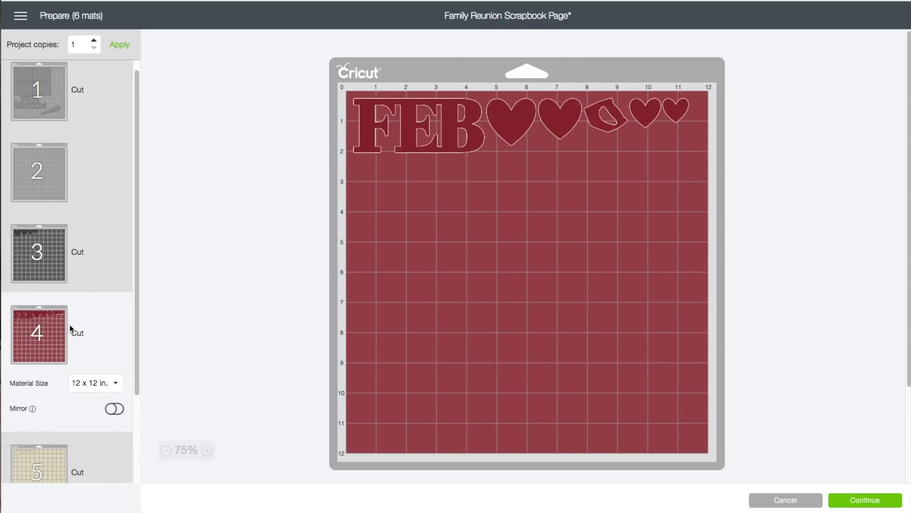
{"action": "left_click", "coordinate": [54, 375]}
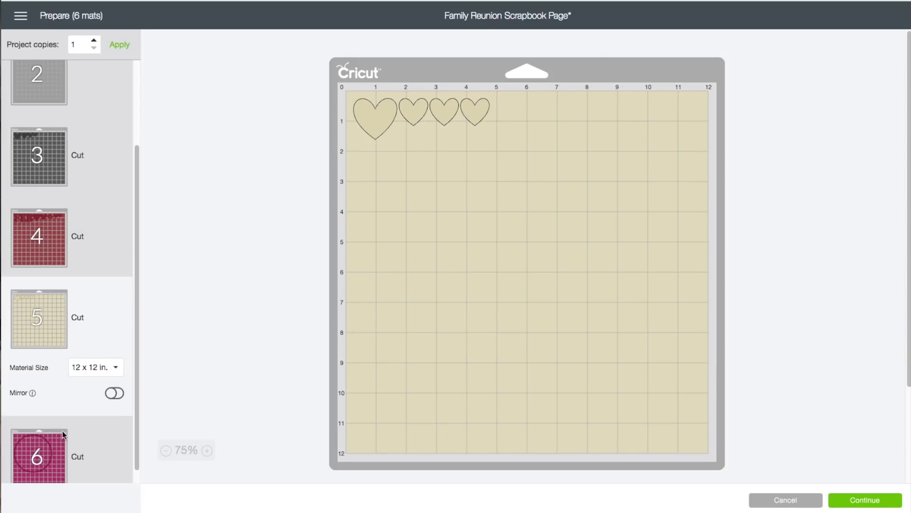
{"action": "left_click", "coordinate": [47, 439]}
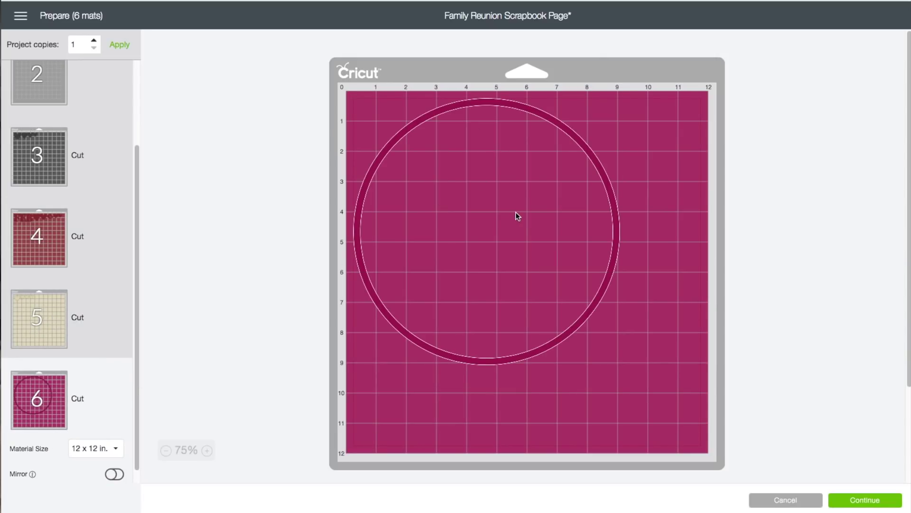
{"action": "left_click", "coordinate": [844, 500]}
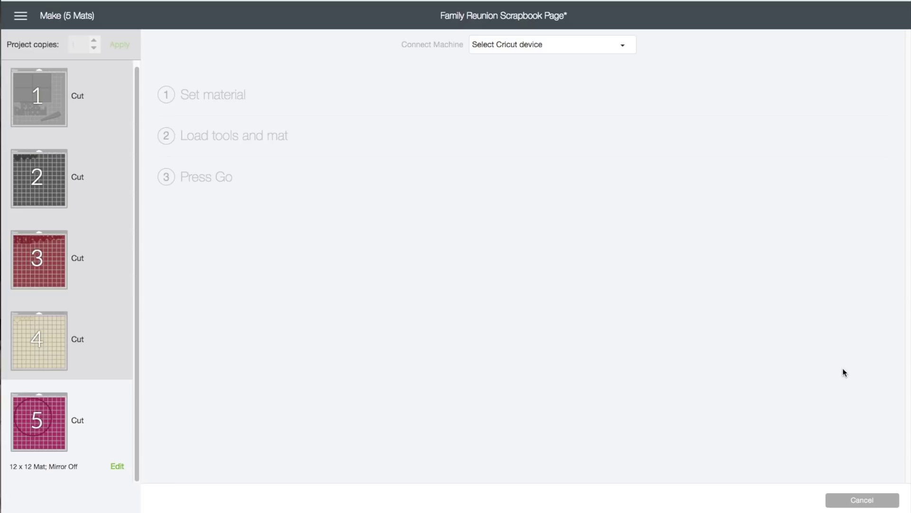